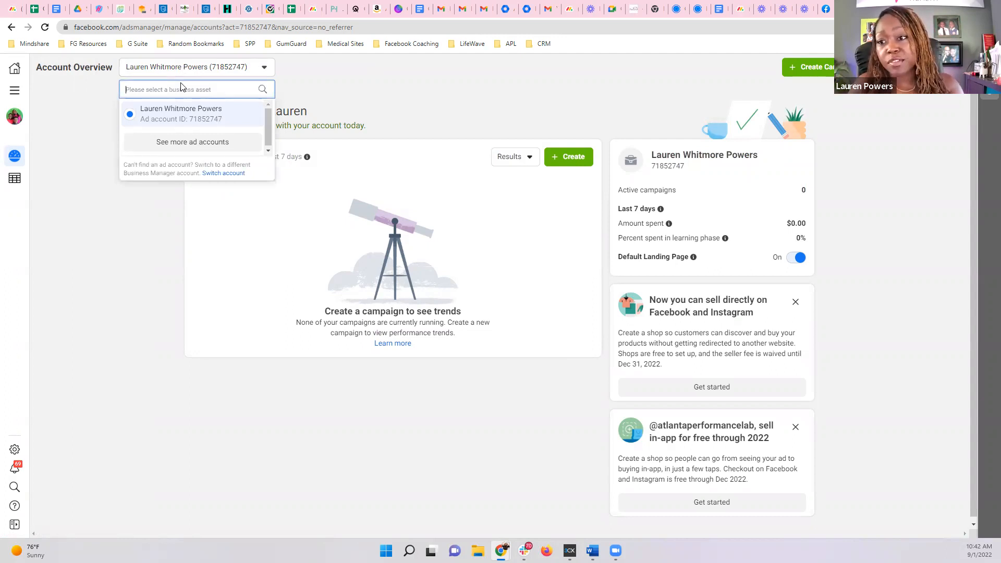
Step: Search the ad accounts for "atlanta perfor" and switch to the Atlanta Performance Lab account
text(atlanta perfor)
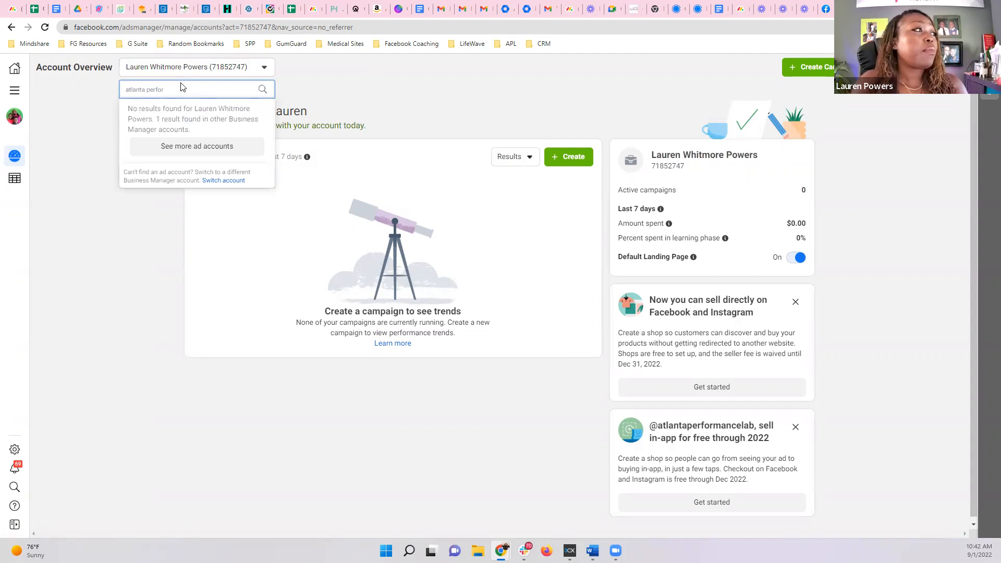
click(189, 148)
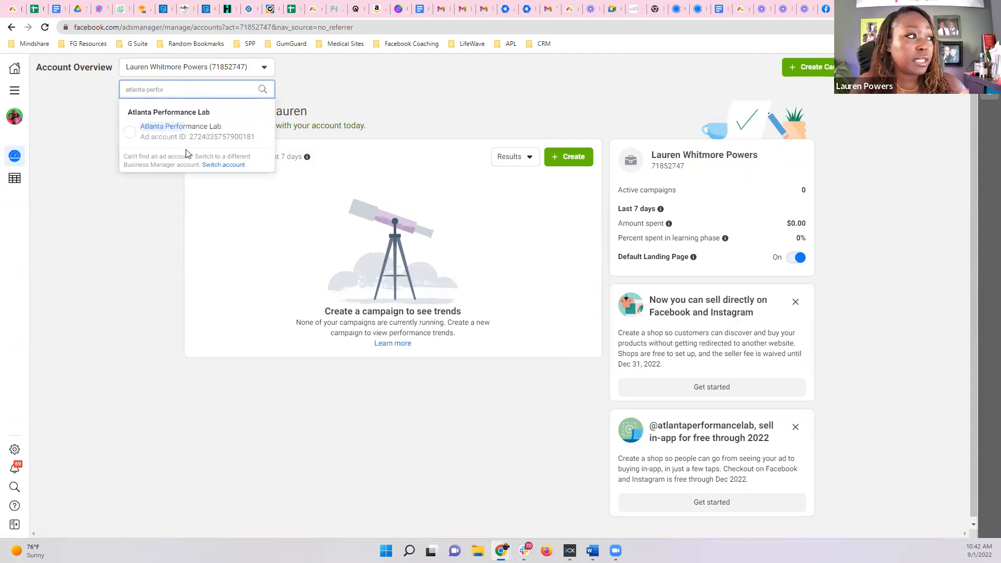
click(130, 136)
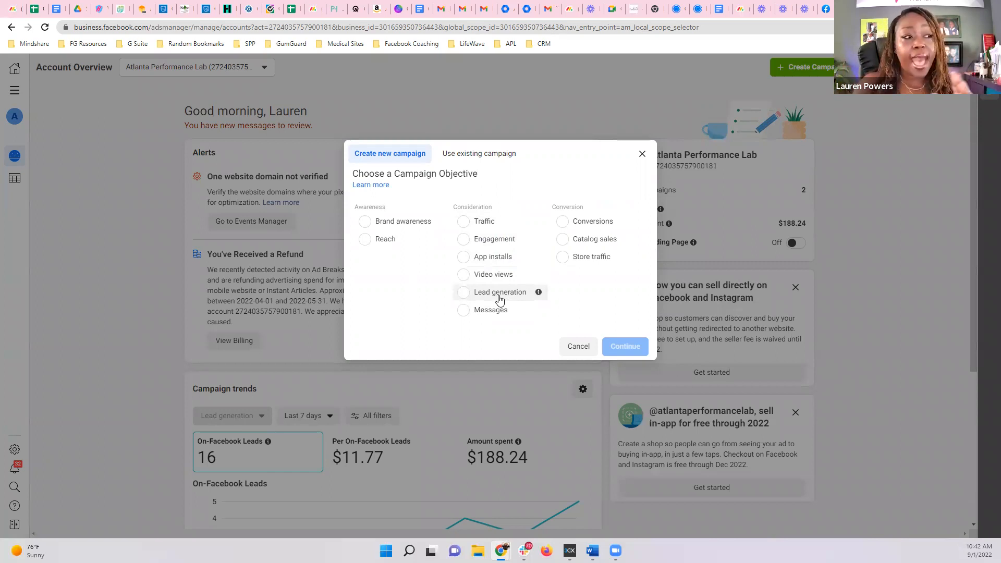
Step: Choose Lead generation as the objective and name the new campaign "Test Campaign 2022"
click(474, 293)
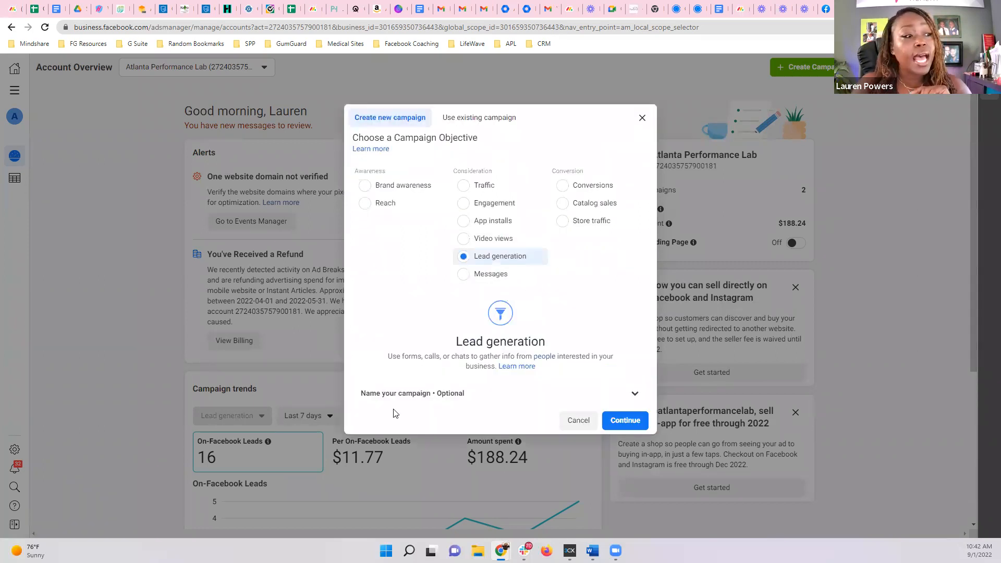
click(634, 393)
scroll(545, 332, down, 1)
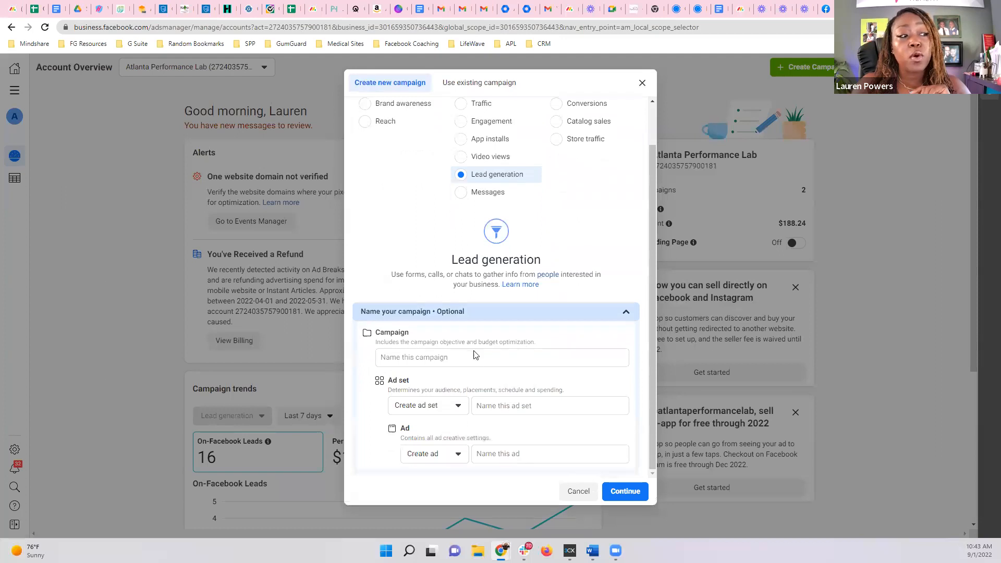
click(474, 359)
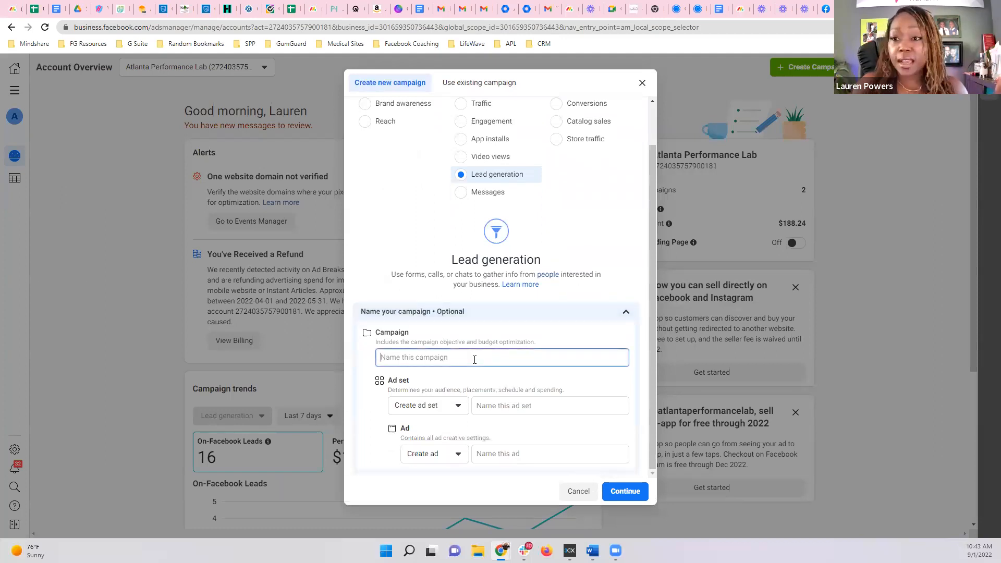
text(Test )
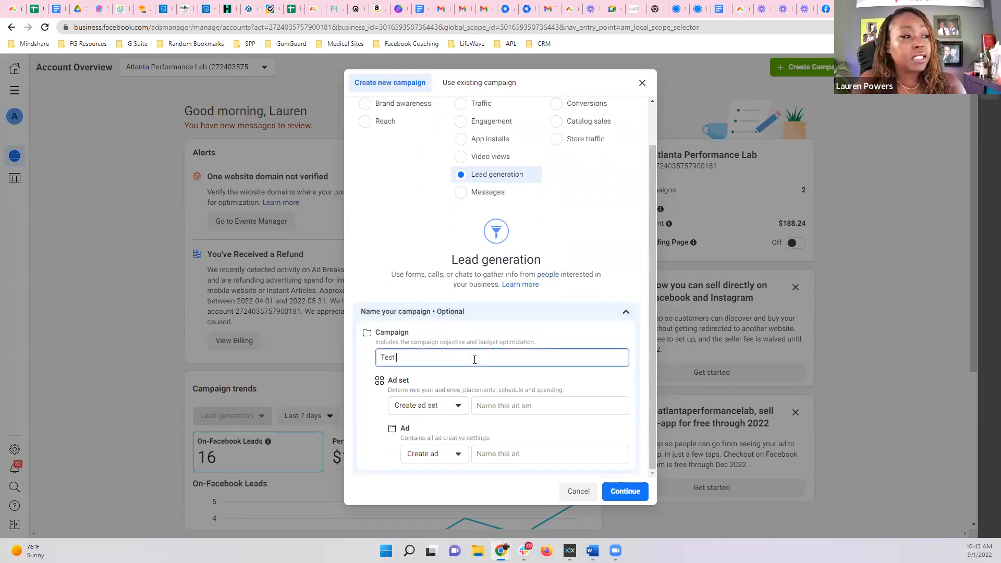
text(Campaign 2022)
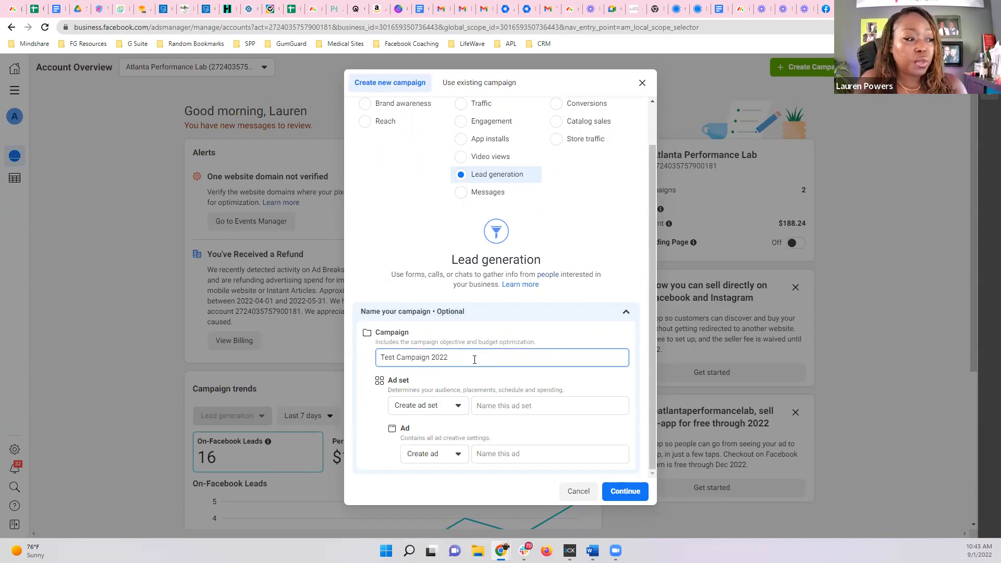
Step: Name the ad set "Test Campaign 2022" and the ad "hormone campaign 2022", and continue to the campaign editor
click(489, 407)
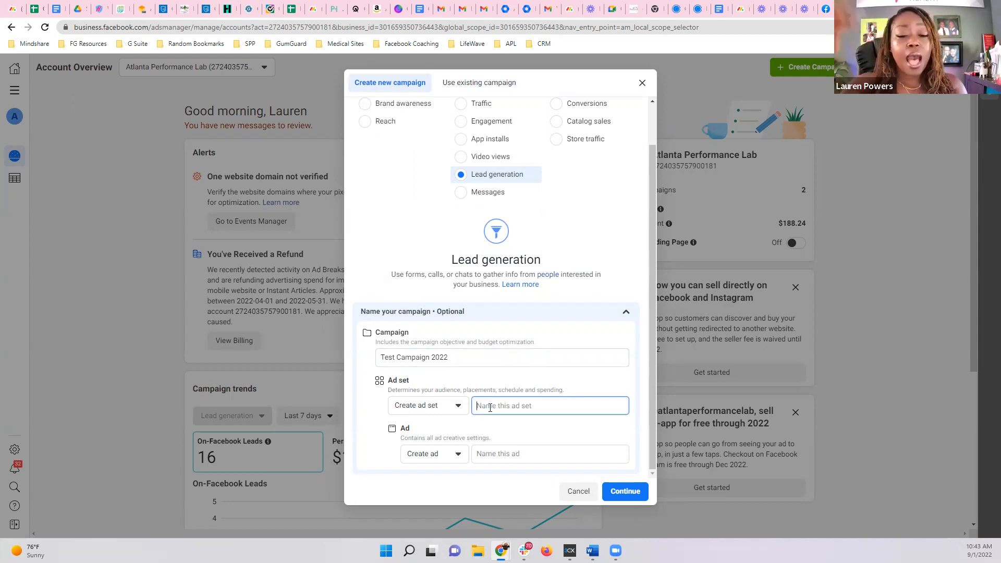
text(Test C)
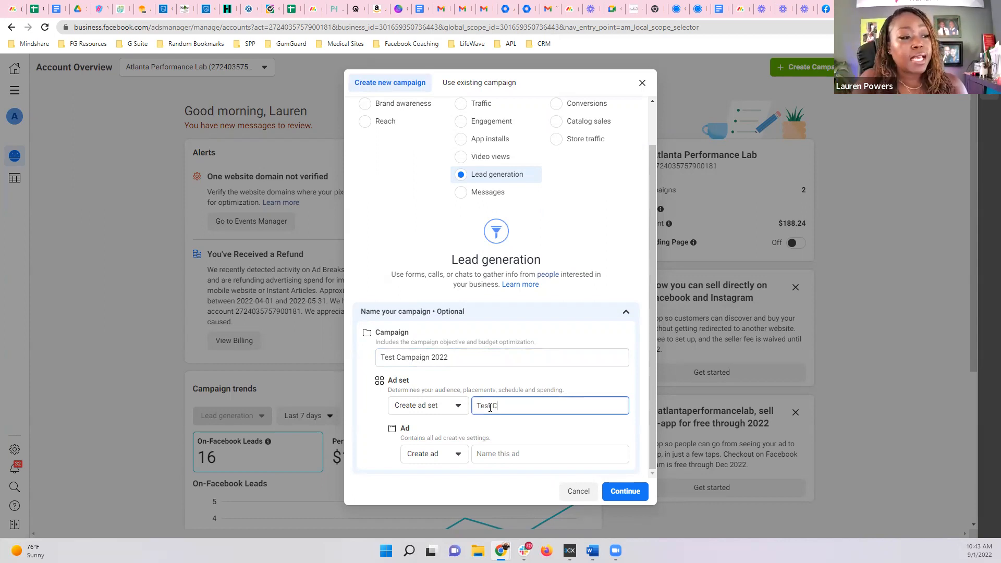
text(ampaign 2022)
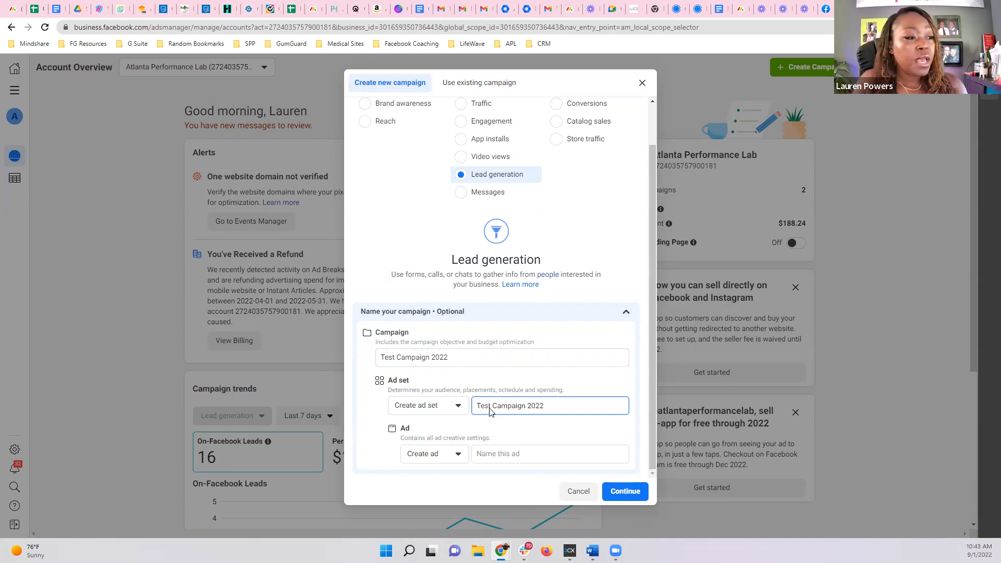
click(529, 455)
text(hormone)
text( campaign )
text(gn 202)
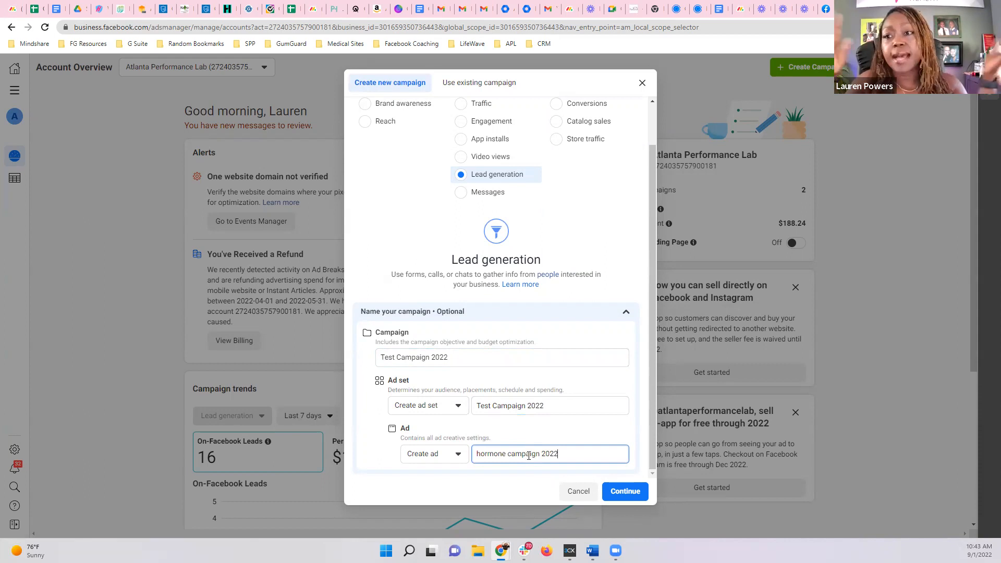
click(620, 491)
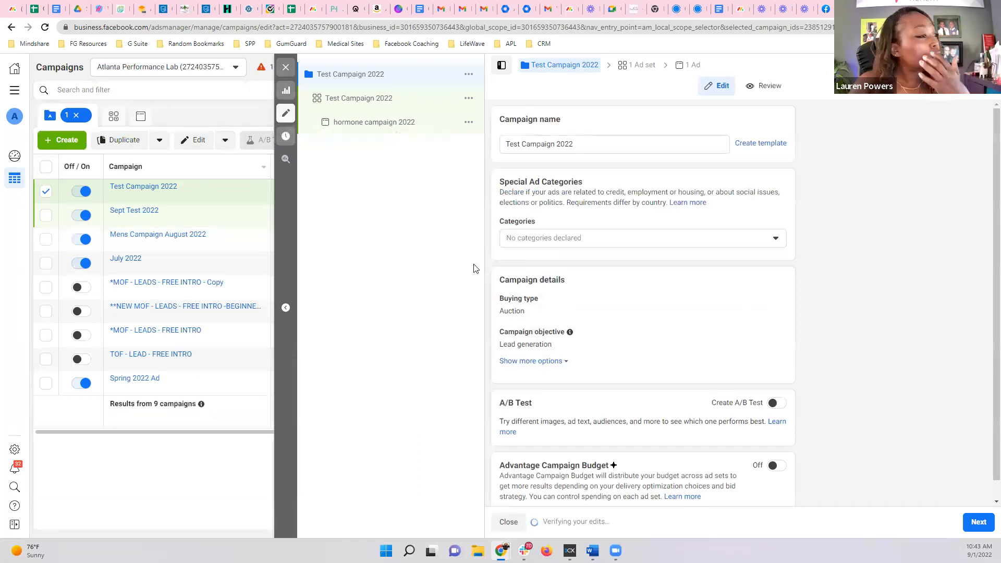
Step: Expand the campaign editor to full width and review the available special ad categories without declaring one
click(286, 308)
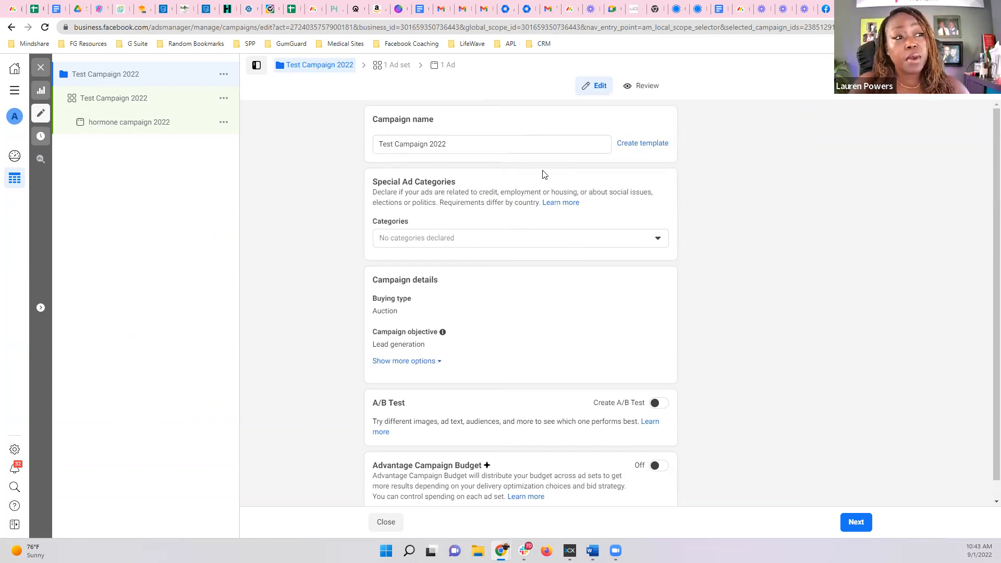
click(471, 238)
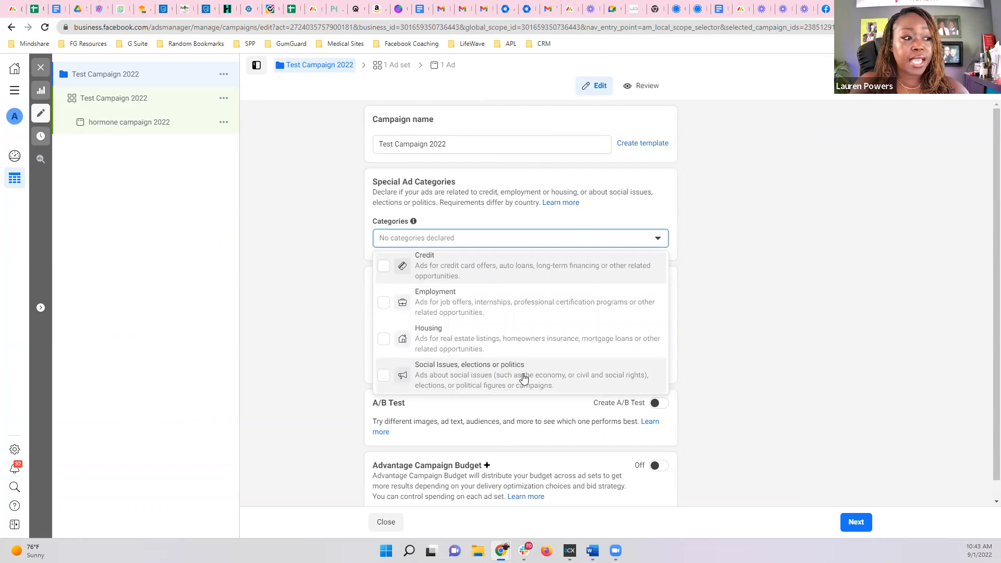
click(795, 194)
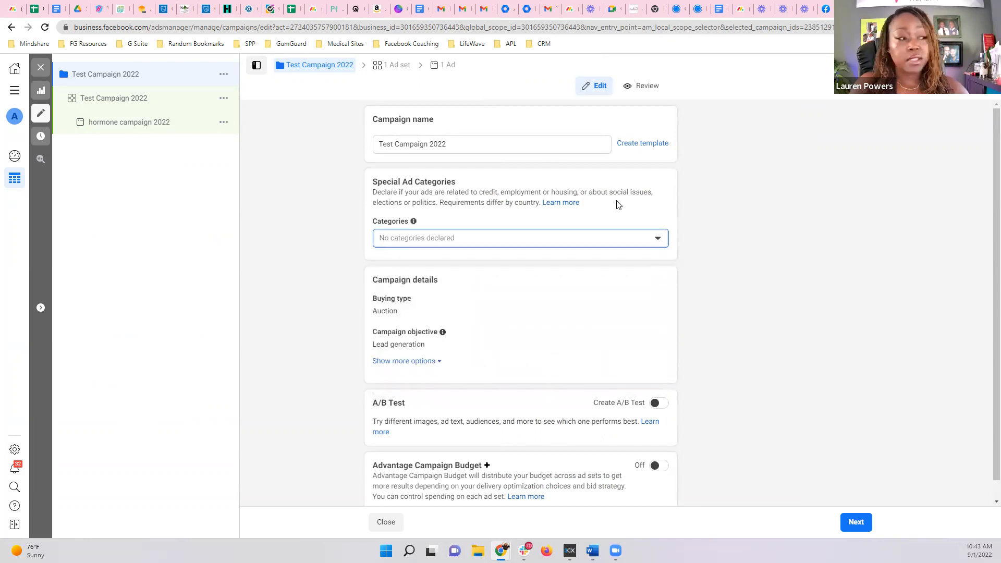
scroll(587, 241, down, 1)
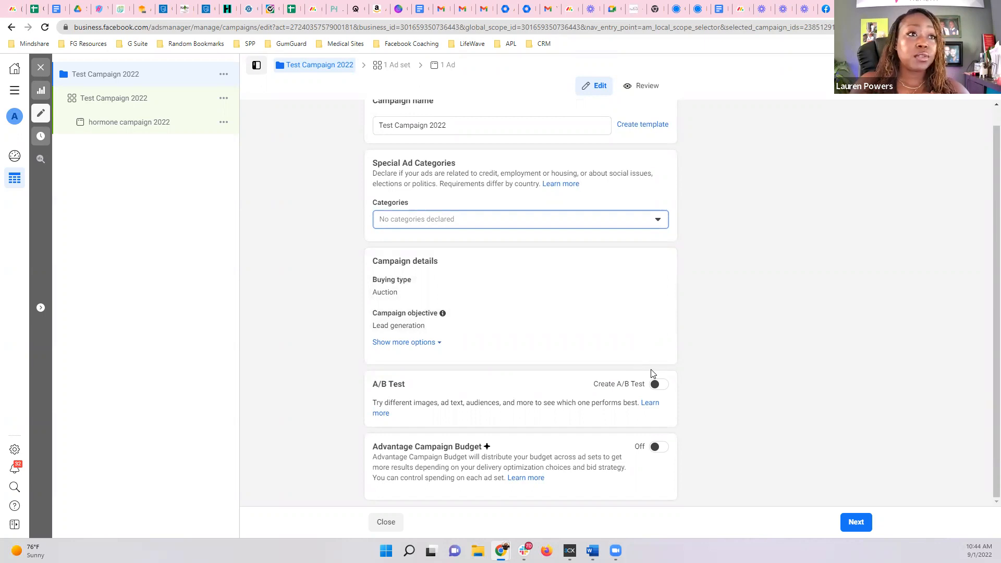
click(657, 386)
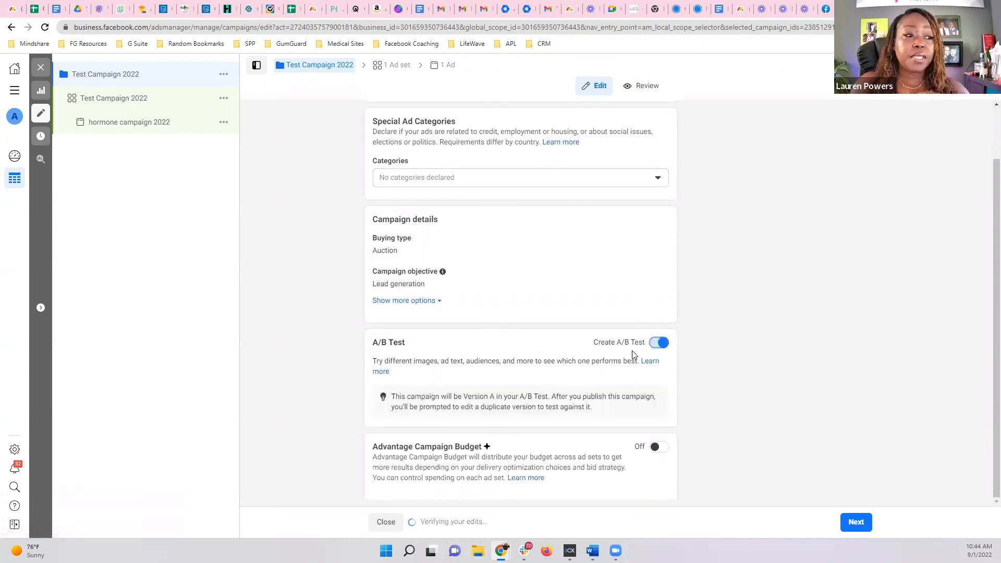
click(658, 342)
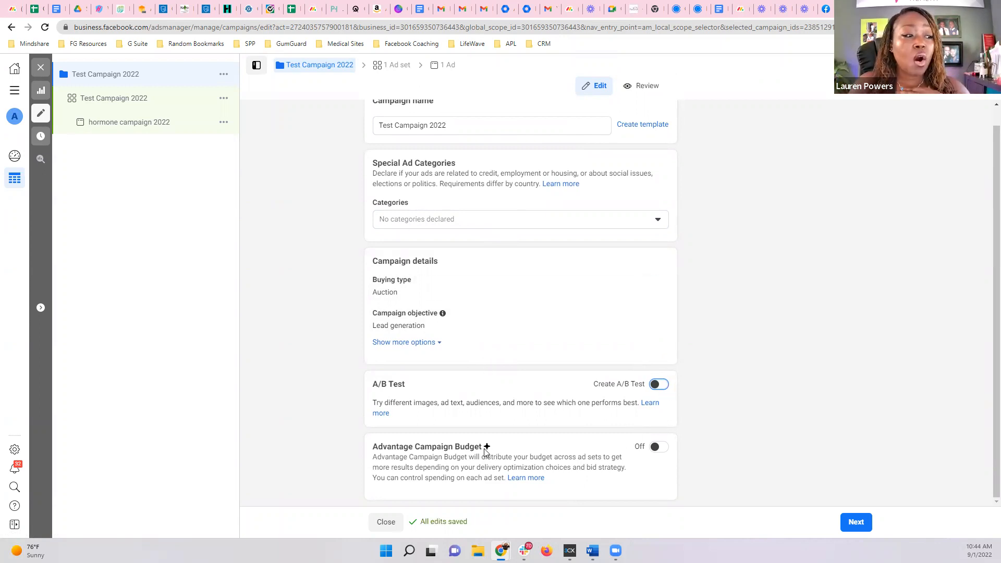
Step: Proceed to the ad set settings and select Atlanta Performance Lab as the Facebook Page to promote
mouse_move(485, 447)
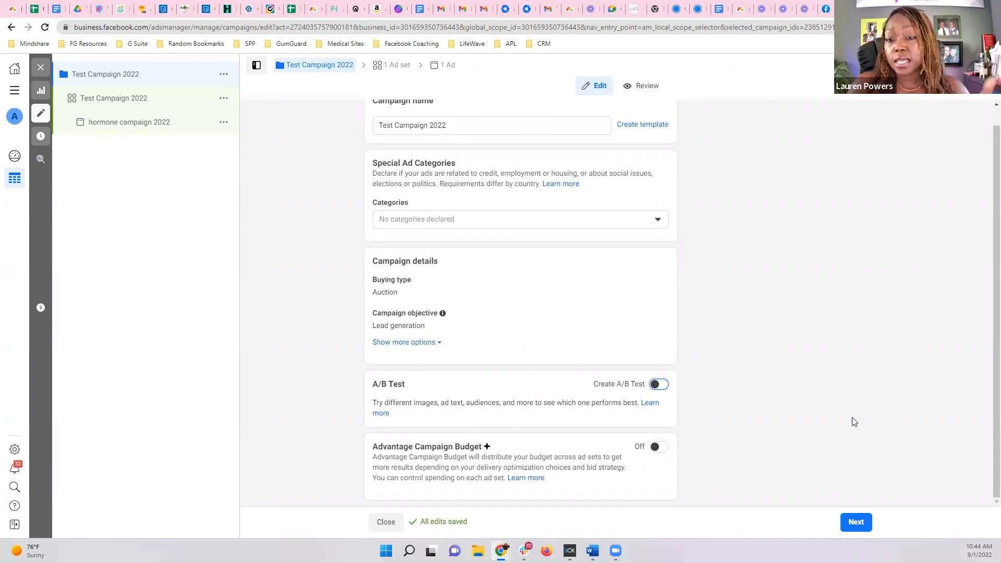
click(856, 524)
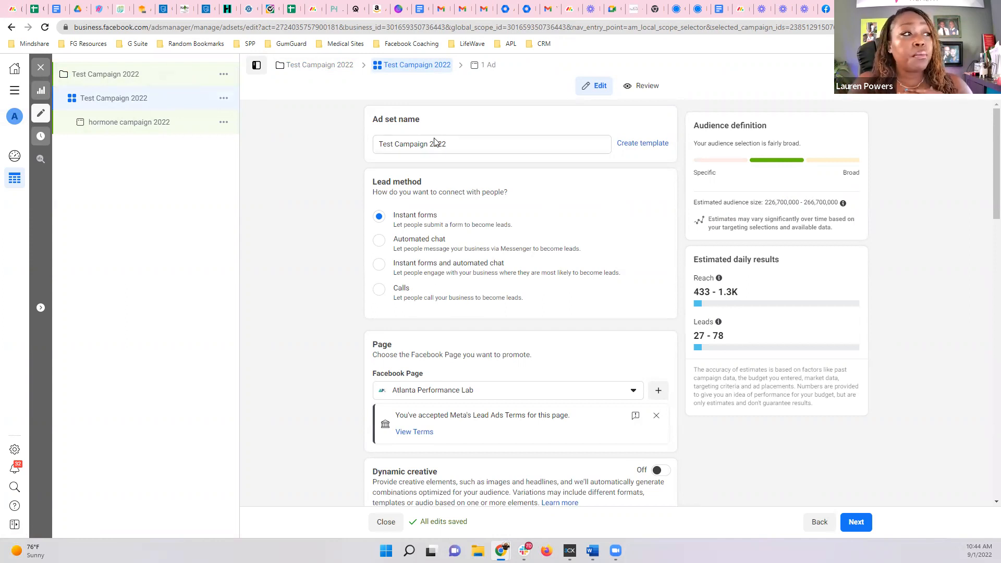
scroll(438, 152, down, 1)
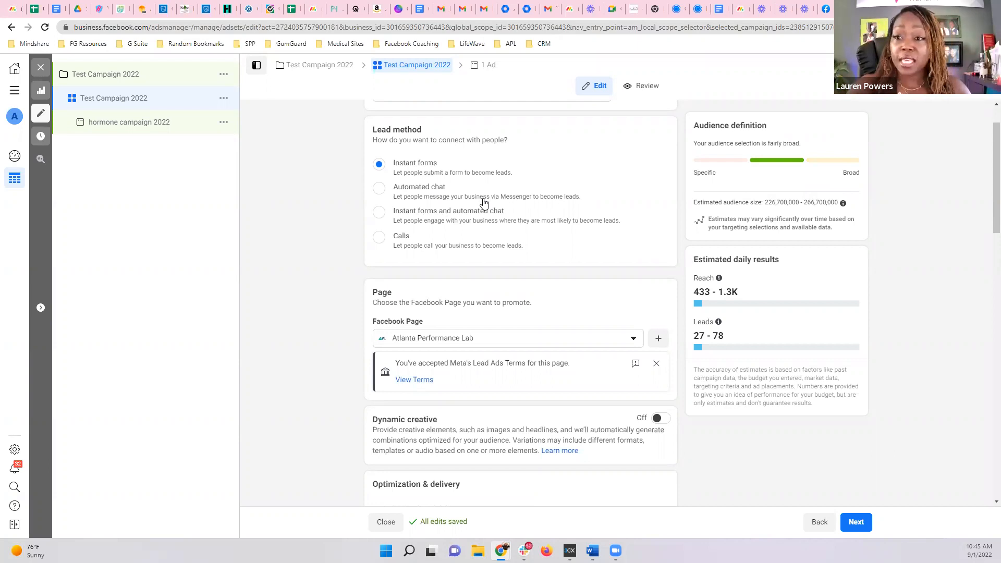
scroll(515, 239, down, 2)
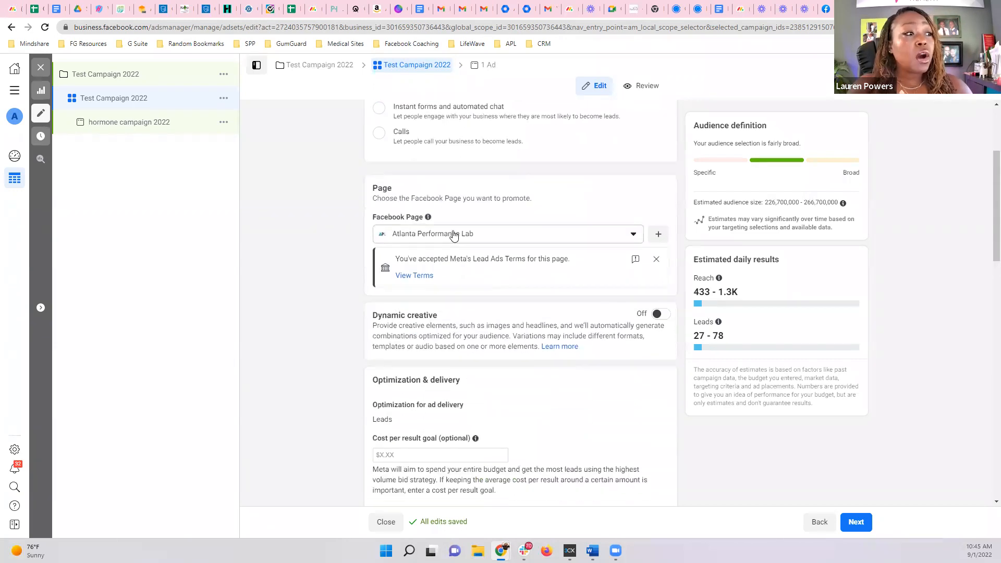
click(453, 236)
click(453, 320)
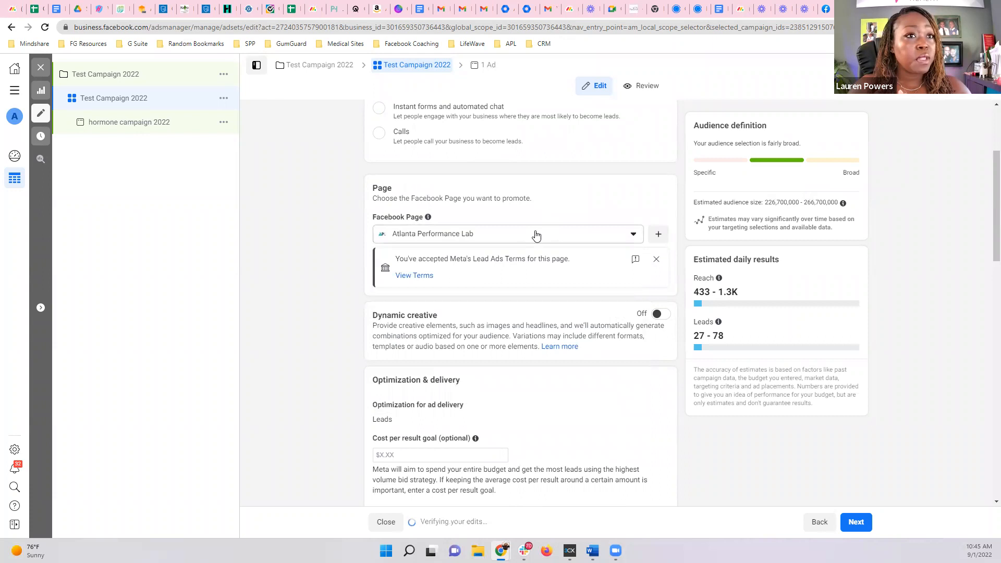
Step: Turn on dynamic creative for the ad set and accept its explanation
scroll(574, 256, down, 2)
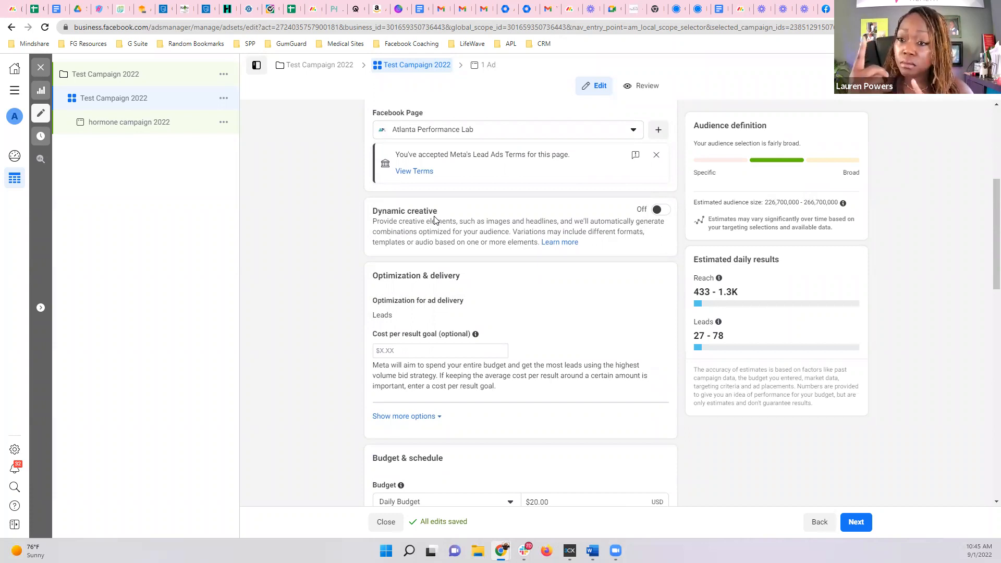
click(657, 210)
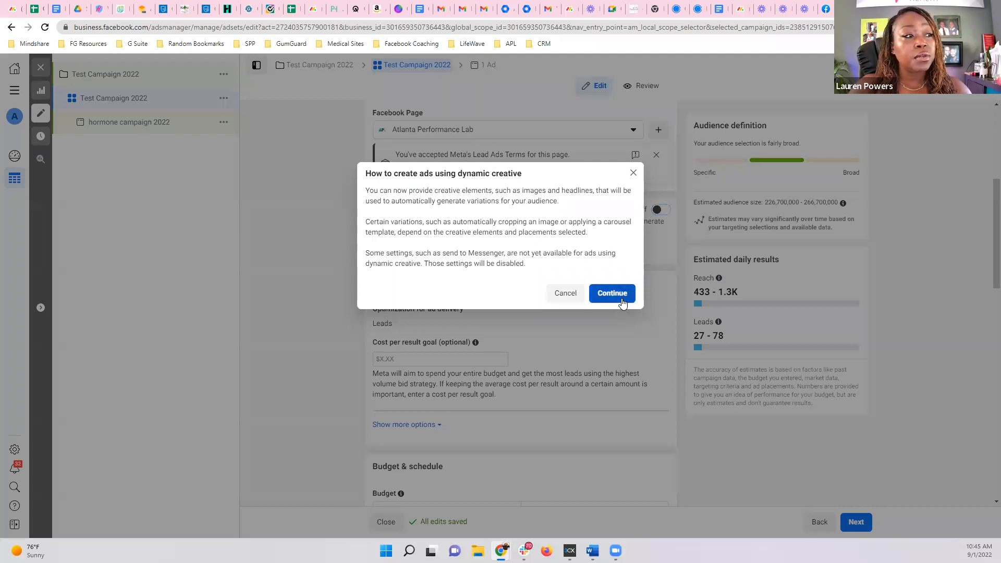
click(616, 296)
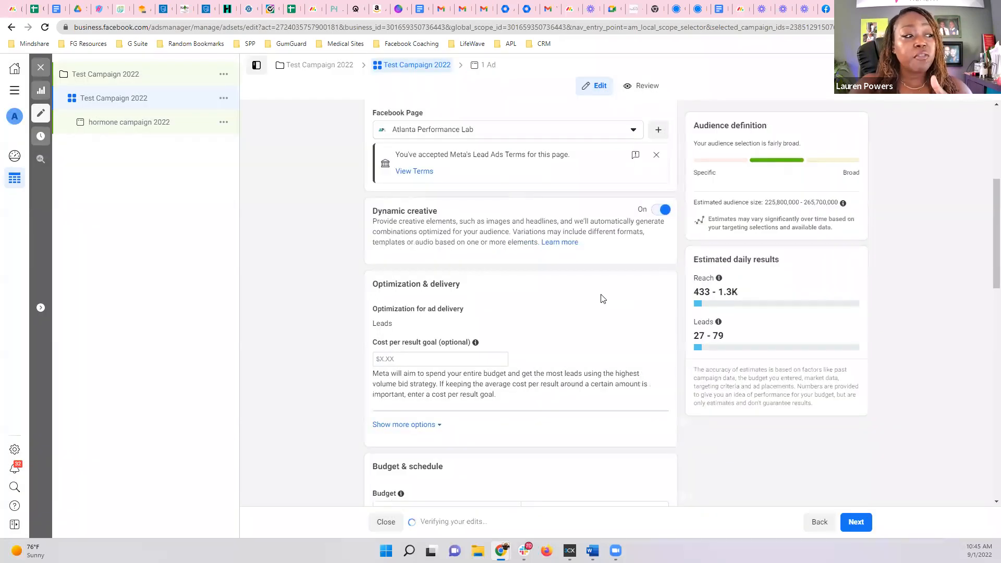
Step: Change the ad set's budget type from daily to Lifetime Budget
scroll(603, 298, down, 2)
scroll(602, 298, down, 1)
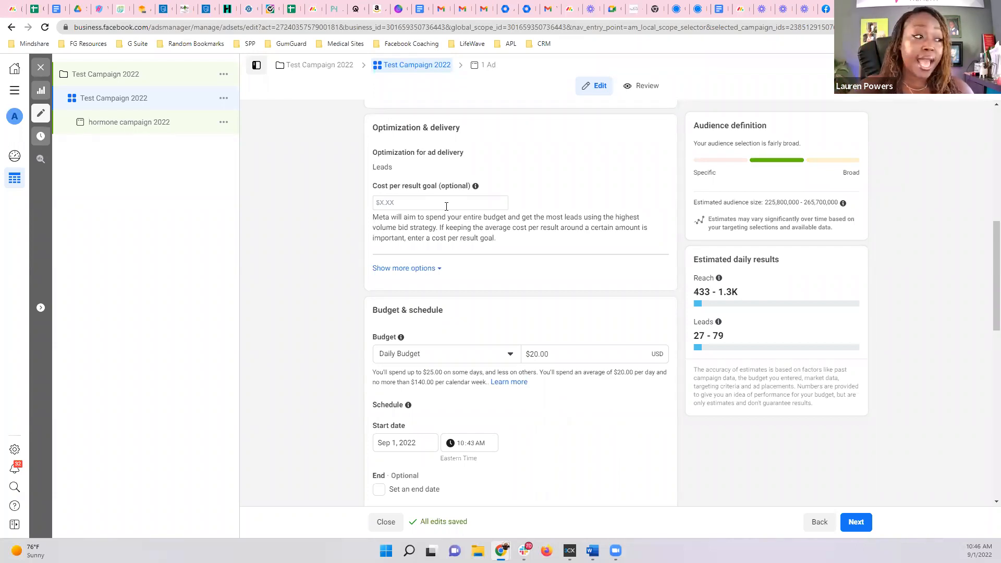
scroll(542, 217, down, 2)
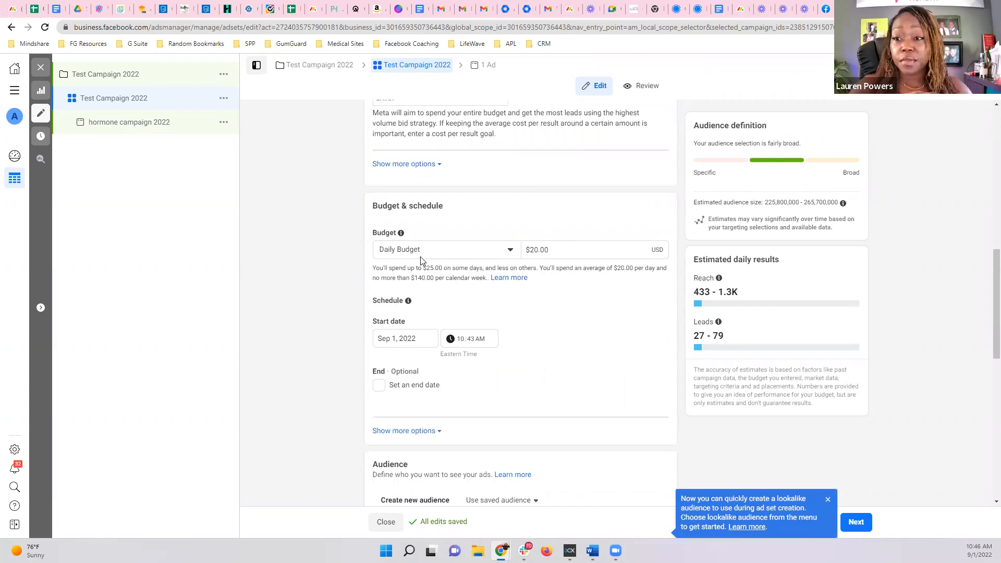
click(449, 249)
click(437, 290)
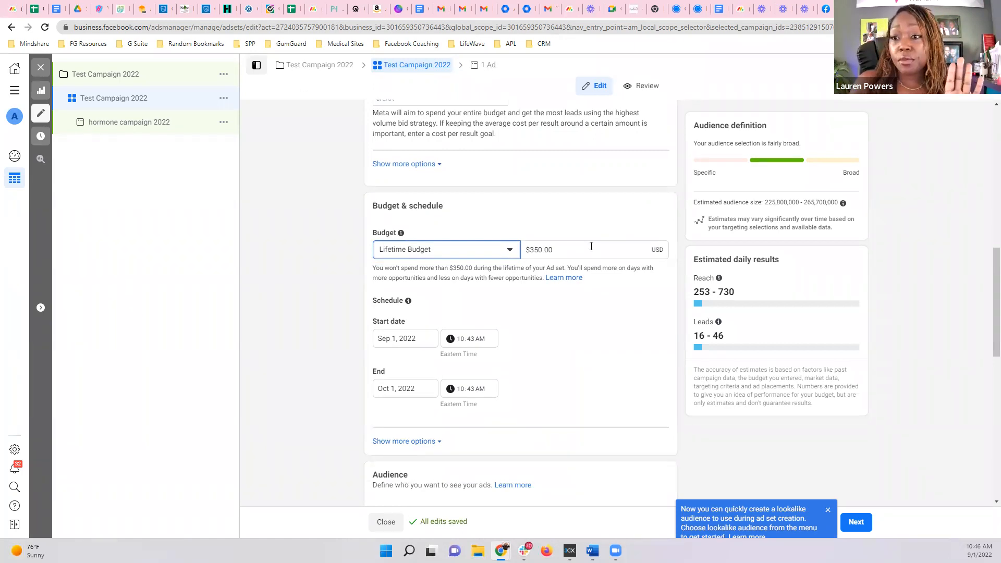
Step: Review the schedule's start and end dates, including the end date calendar, and the ad set's audience settings
scroll(591, 264, down, 2)
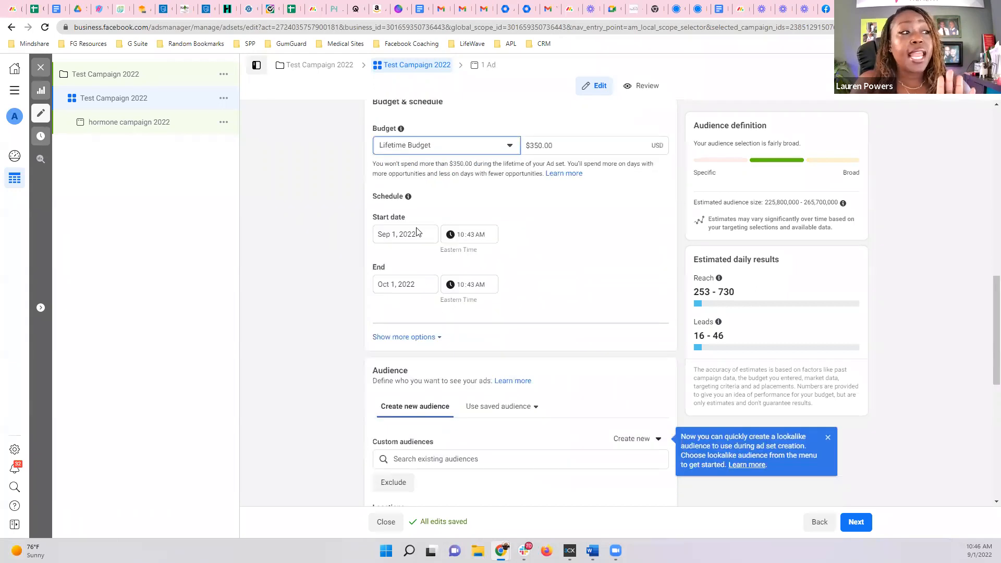
scroll(485, 239, down, 1)
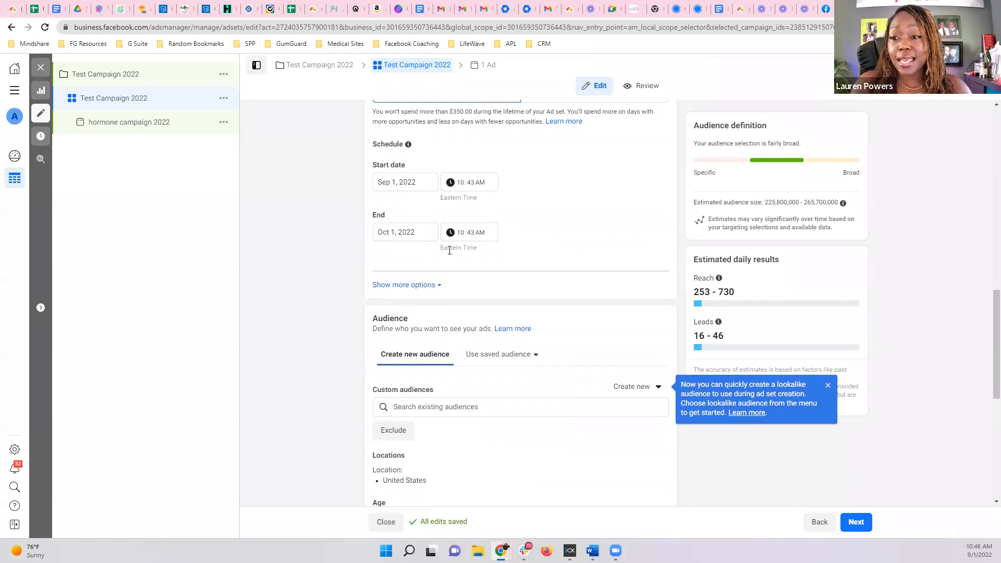
click(390, 232)
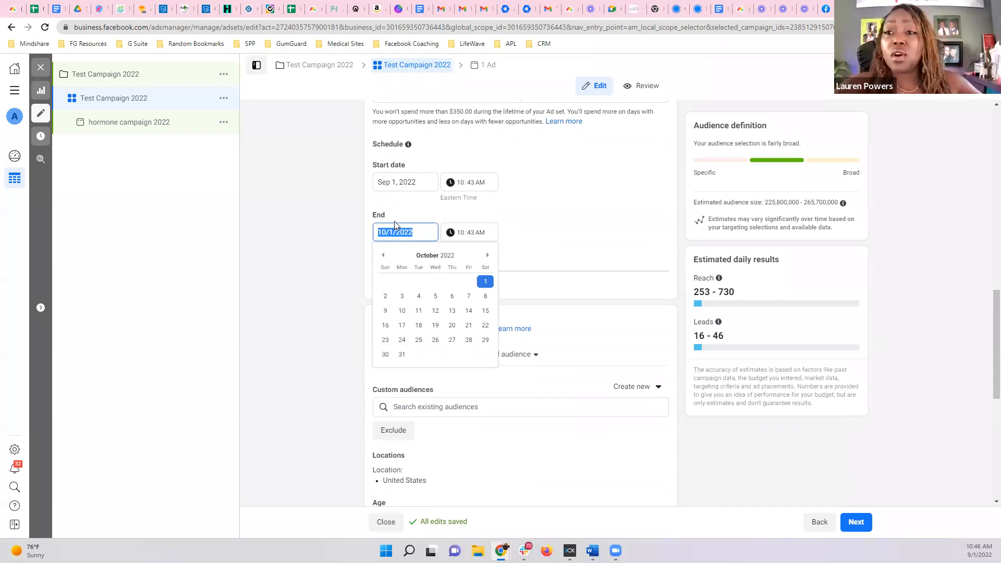
click(529, 221)
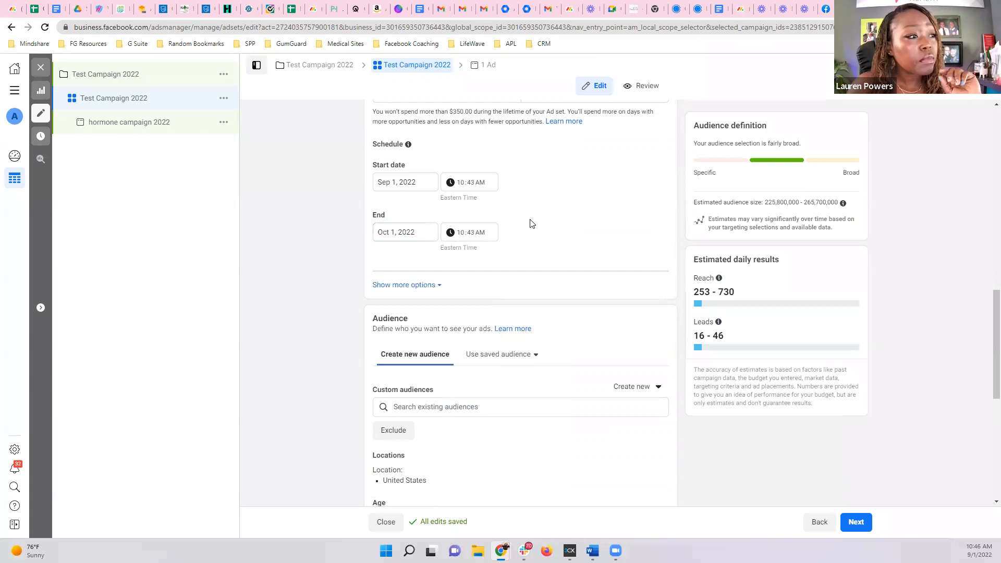
scroll(528, 227, down, 3)
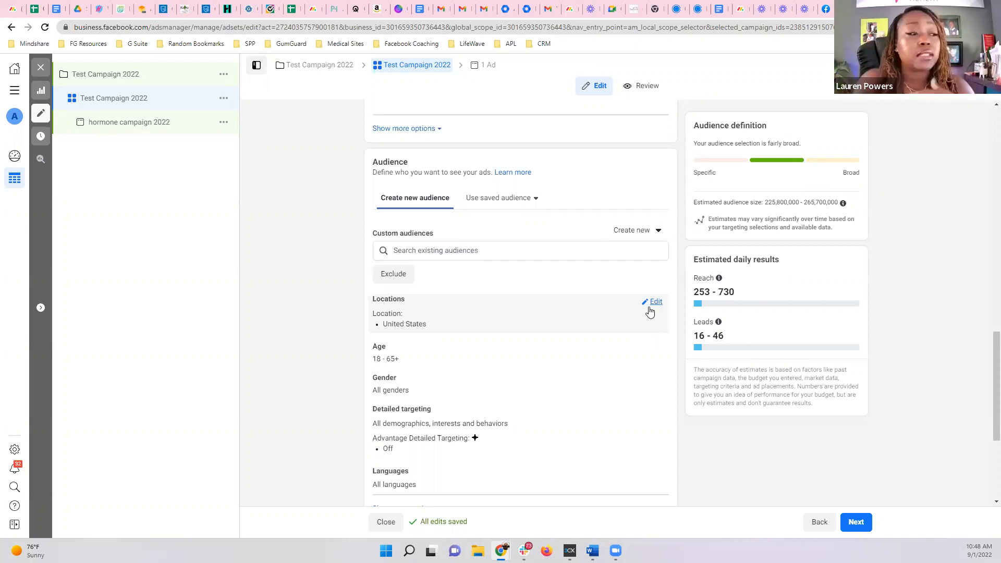
Step: Open the audience's detailed targeting for editing and browse its Demographics and Interests categories
scroll(509, 348, down, 1)
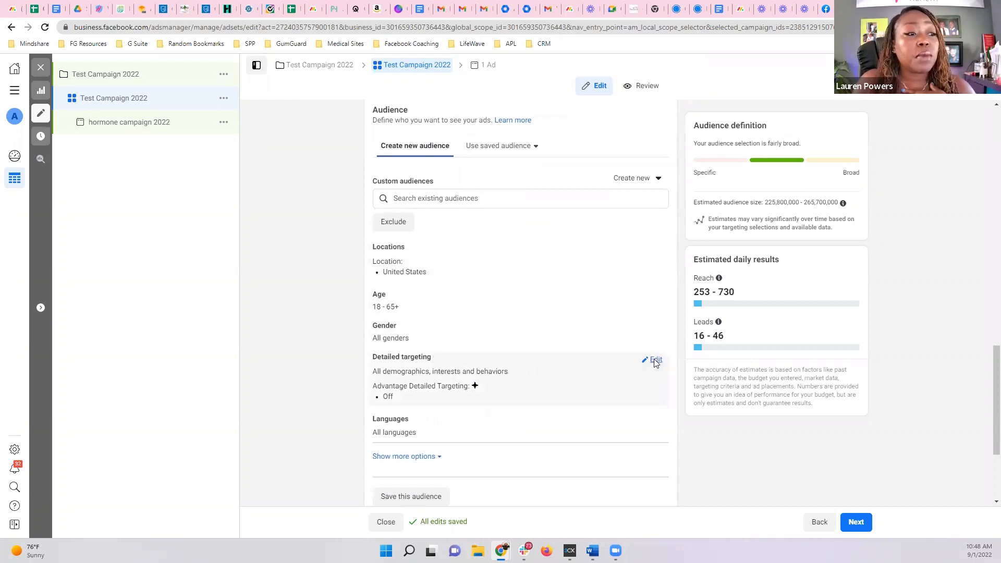
click(653, 360)
scroll(576, 332, down, 2)
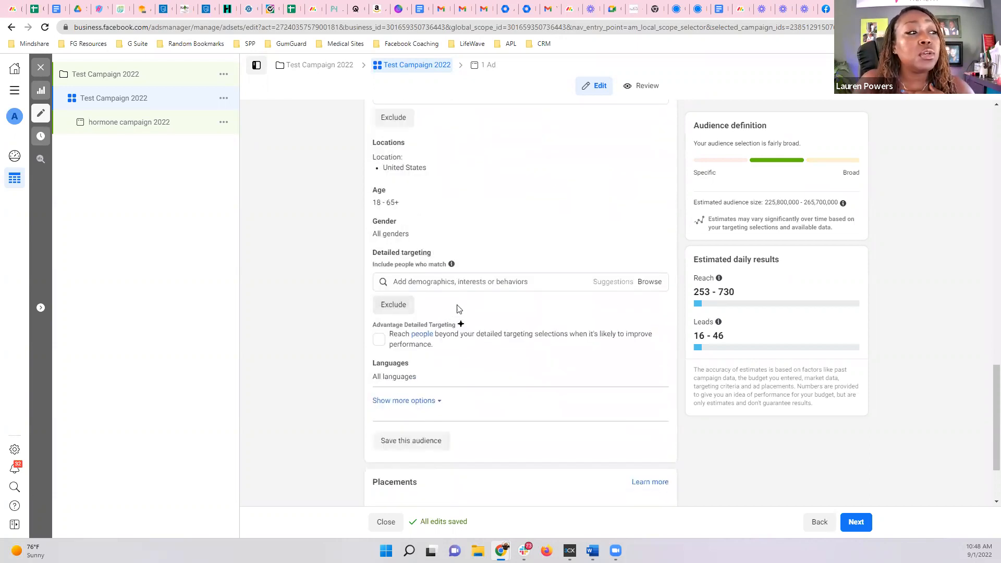
click(646, 281)
click(381, 305)
scroll(385, 336, down, 1)
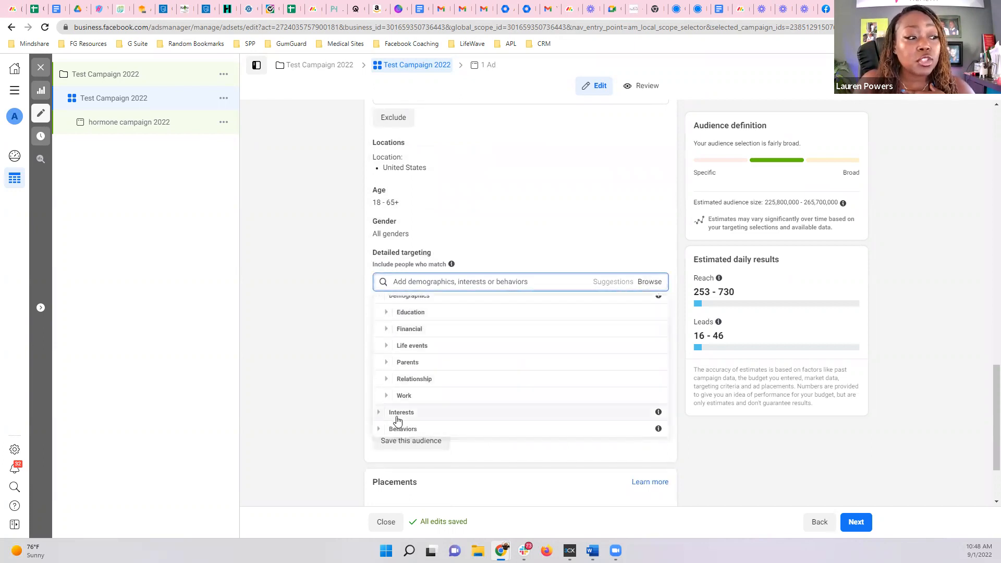
click(380, 412)
scroll(440, 369, down, 3)
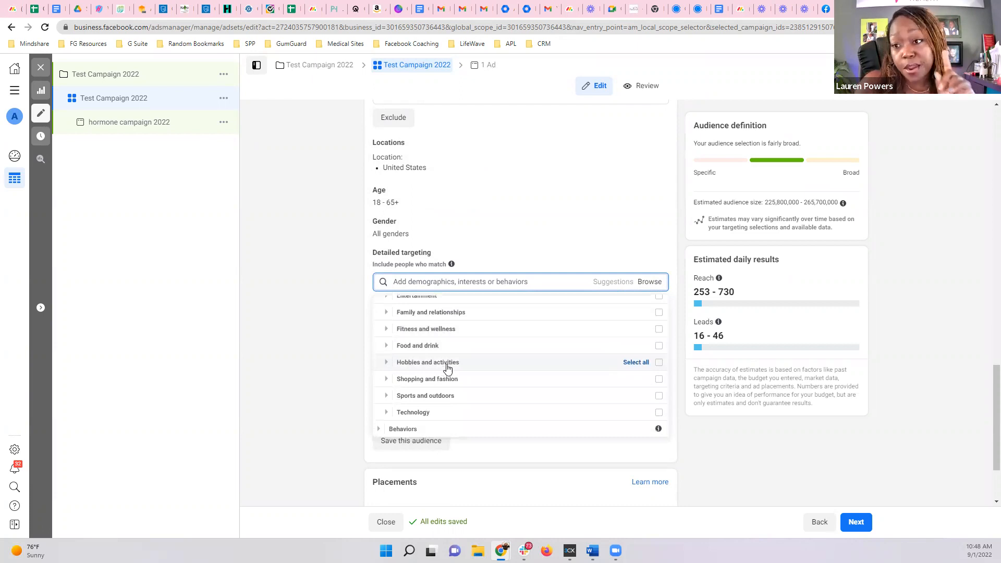
scroll(448, 367, up, 2)
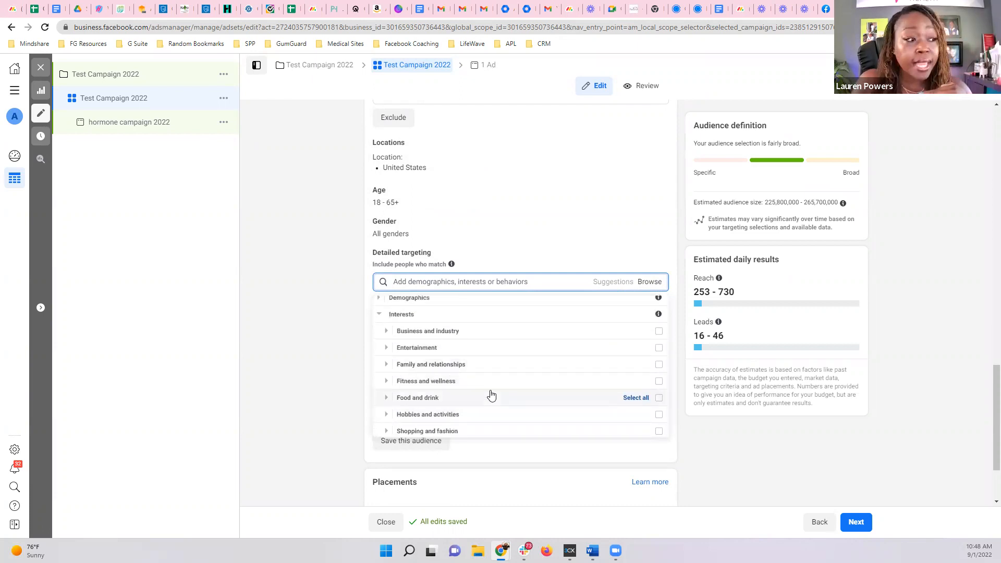
Step: Examine the interests under Entertainment and under Food and drink, including the Alcoholic beverages, Beverages and Cooking subgroups
click(387, 351)
scroll(421, 382, down, 2)
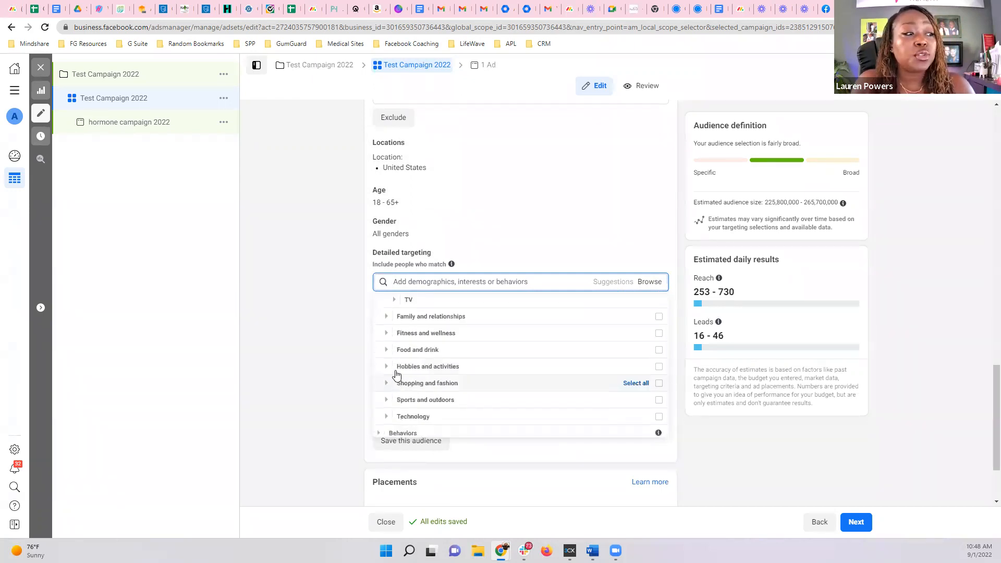
click(387, 350)
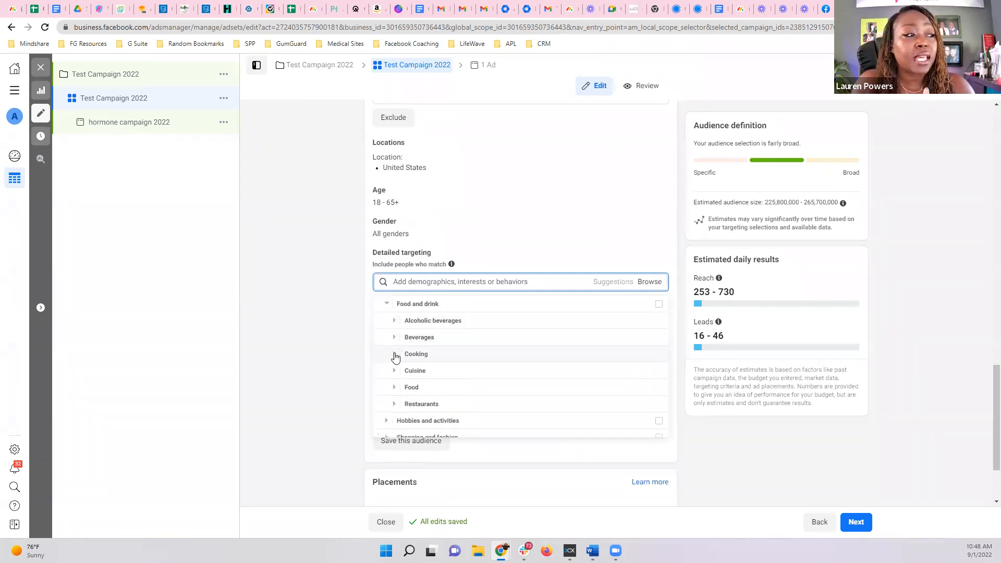
click(395, 321)
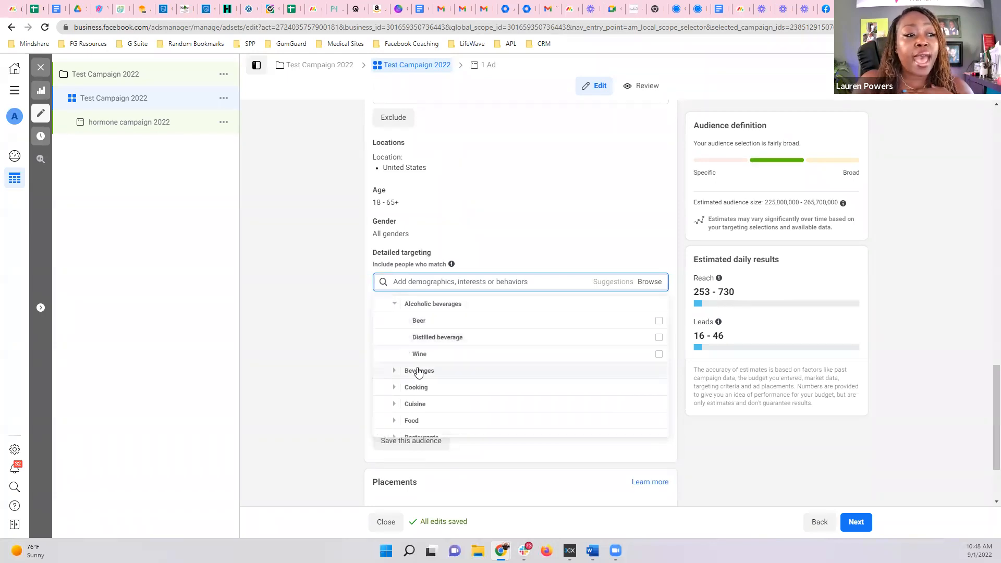
mouse_move(421, 361)
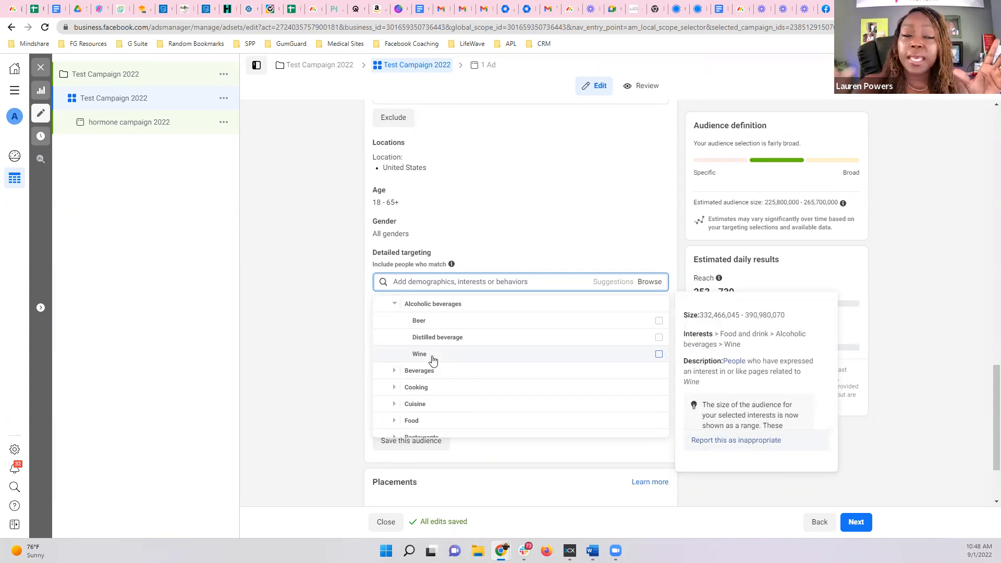
click(394, 371)
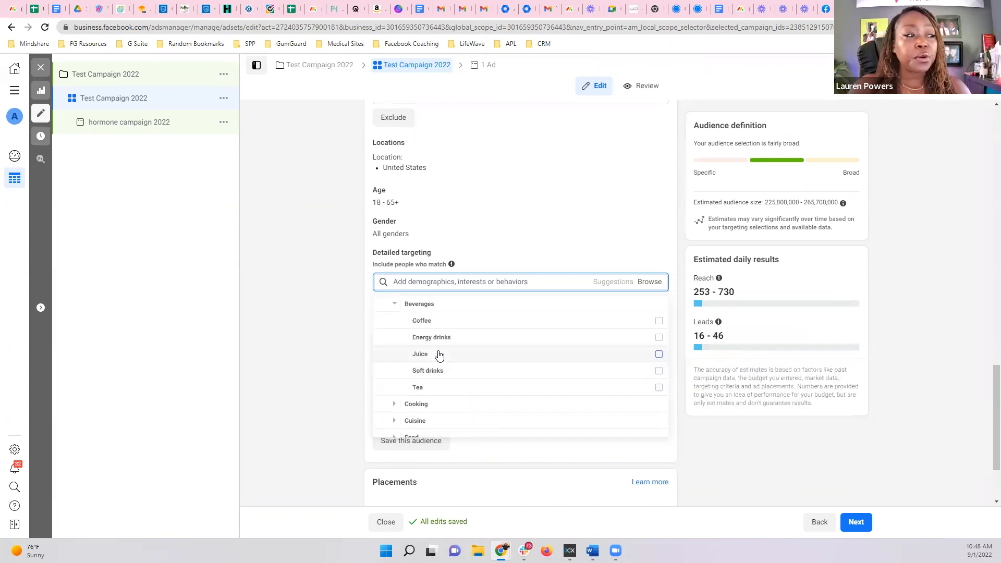
scroll(411, 380, down, 1)
click(394, 350)
scroll(422, 368, down, 1)
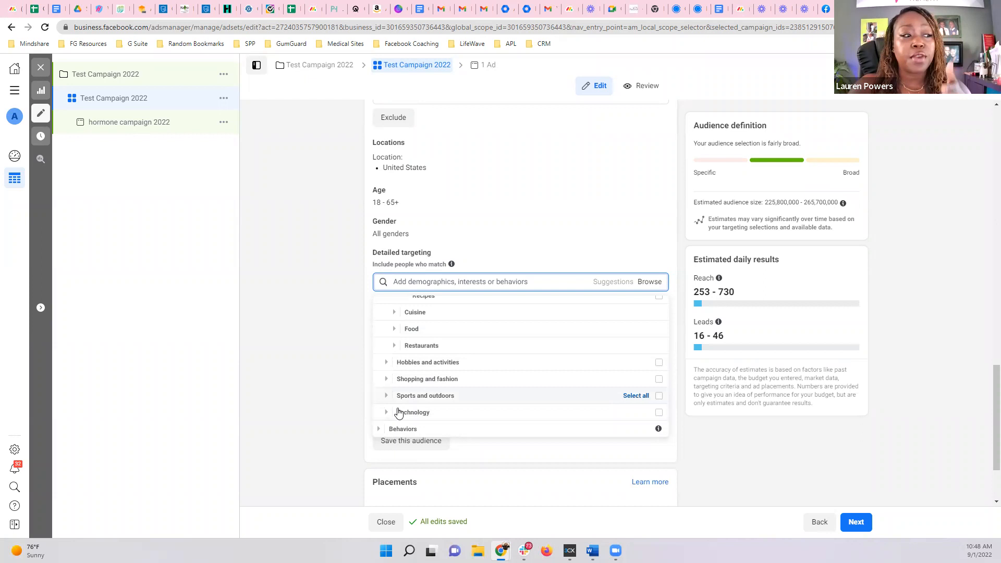
Step: Try including all Entertainment interests in the detailed targeting, and clear that selection again
scroll(567, 354, up, 3)
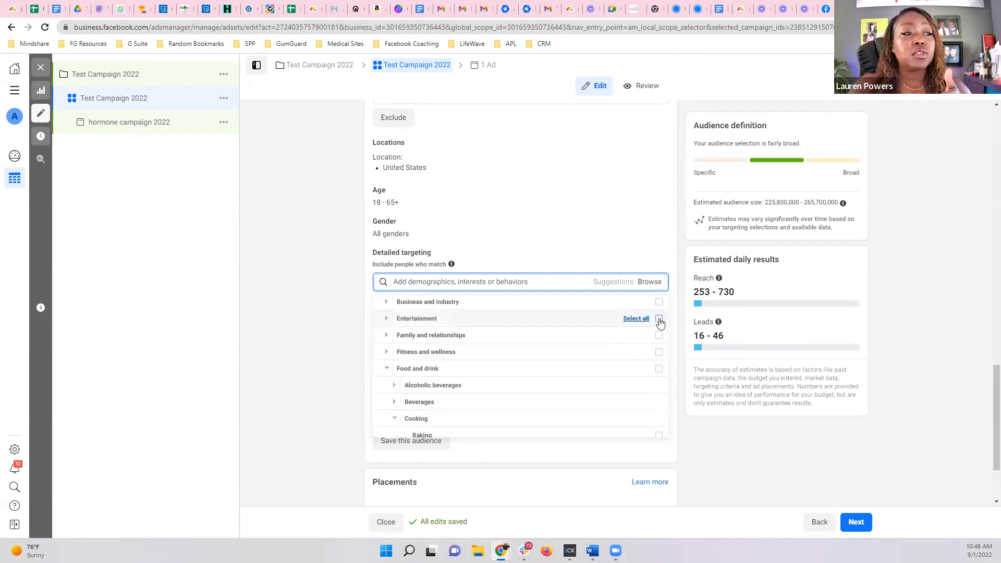
click(659, 319)
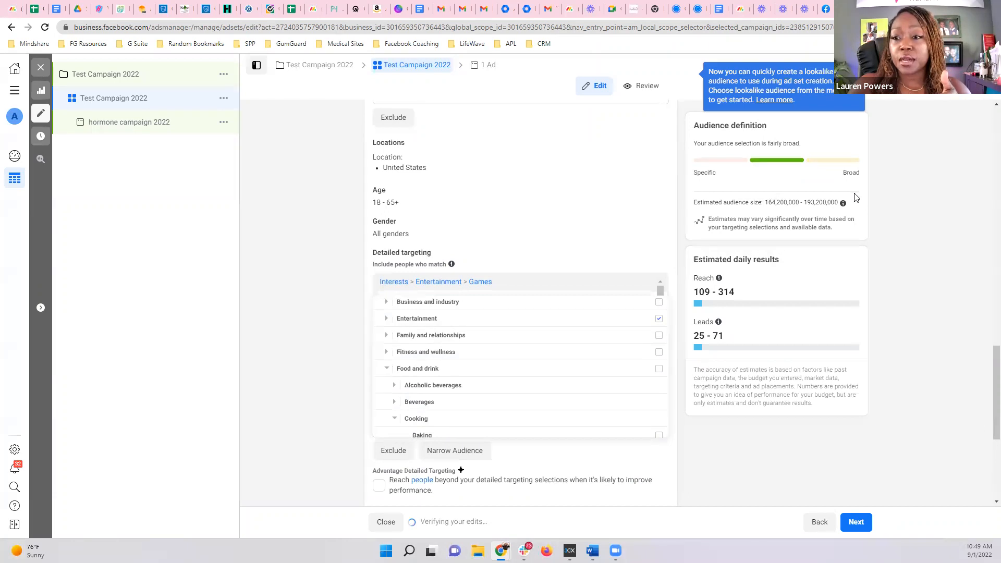
click(659, 320)
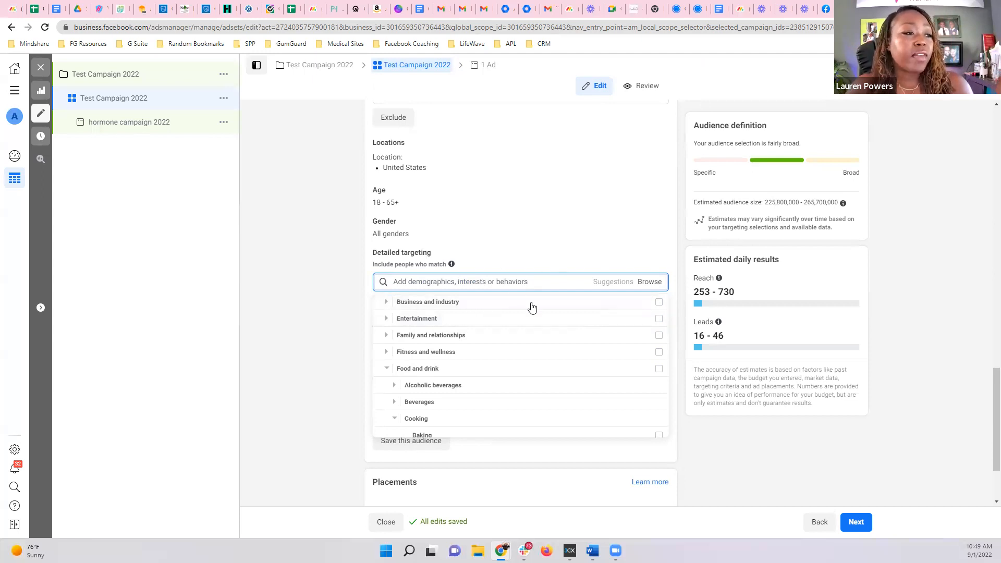
Step: Include all Entertainment interests and all Hobbies and activities interests in the detailed targeting
click(659, 319)
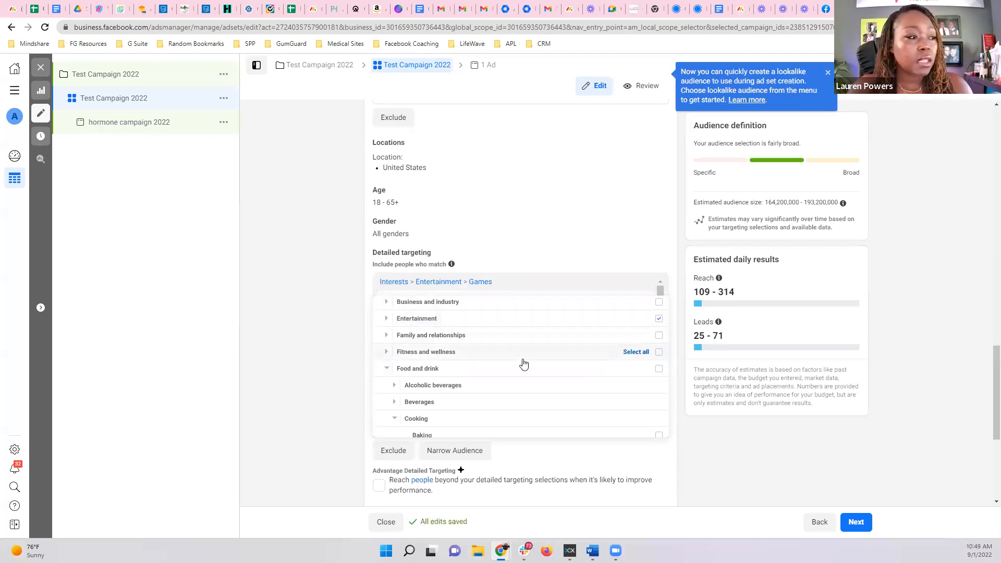
scroll(521, 363, down, 2)
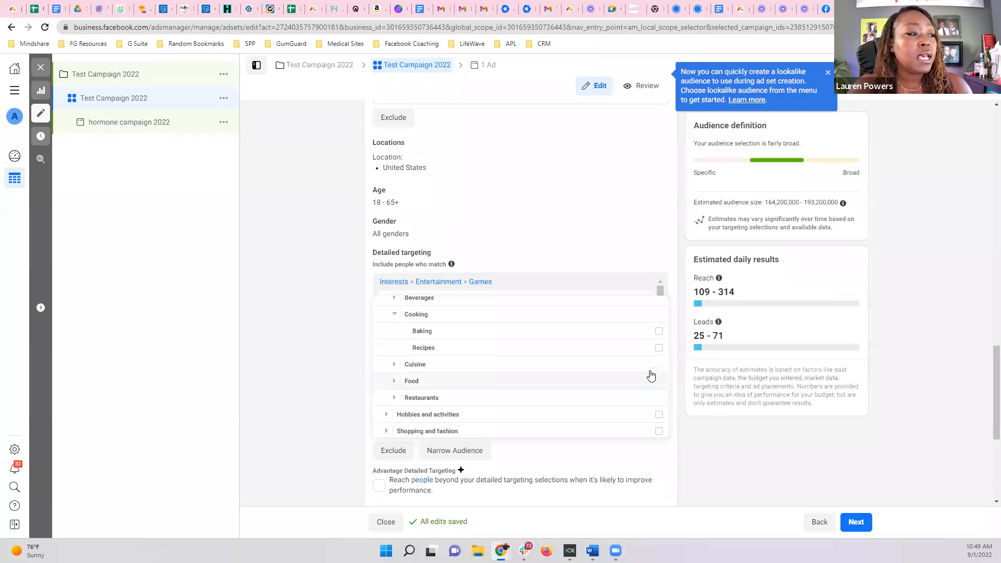
click(658, 415)
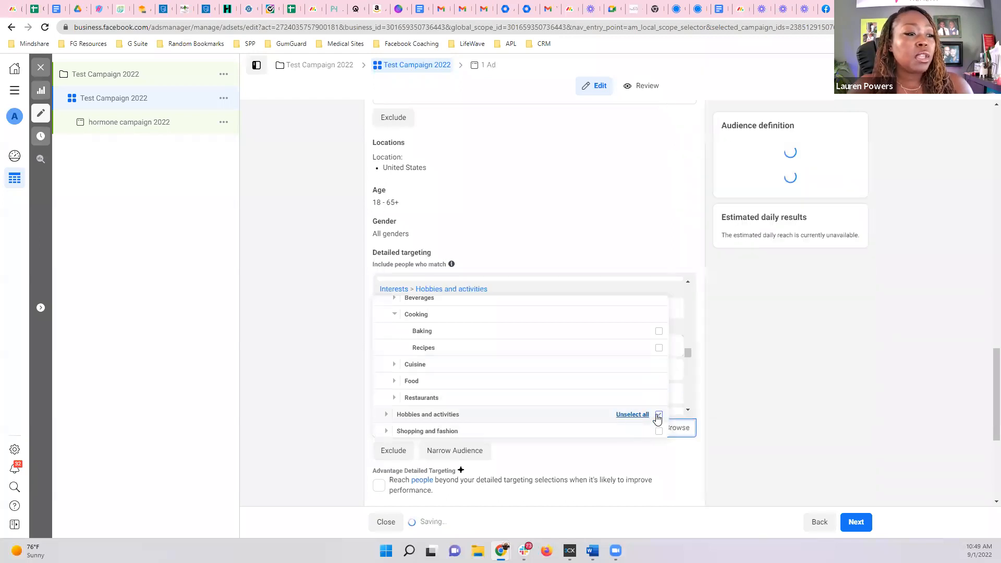
scroll(574, 335, down, 1)
scroll(593, 341, down, 1)
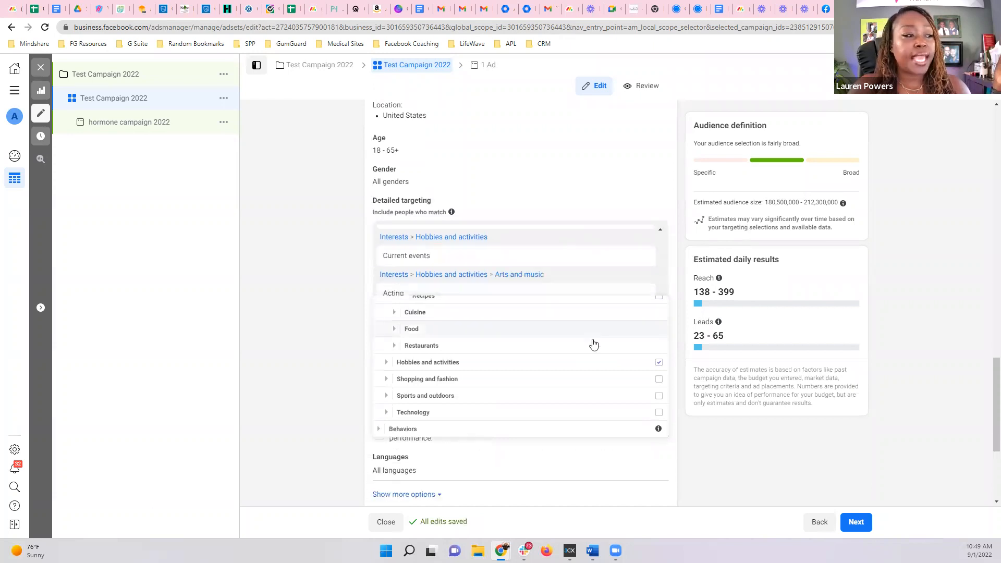
scroll(426, 320, up, 1)
scroll(425, 310, up, 3)
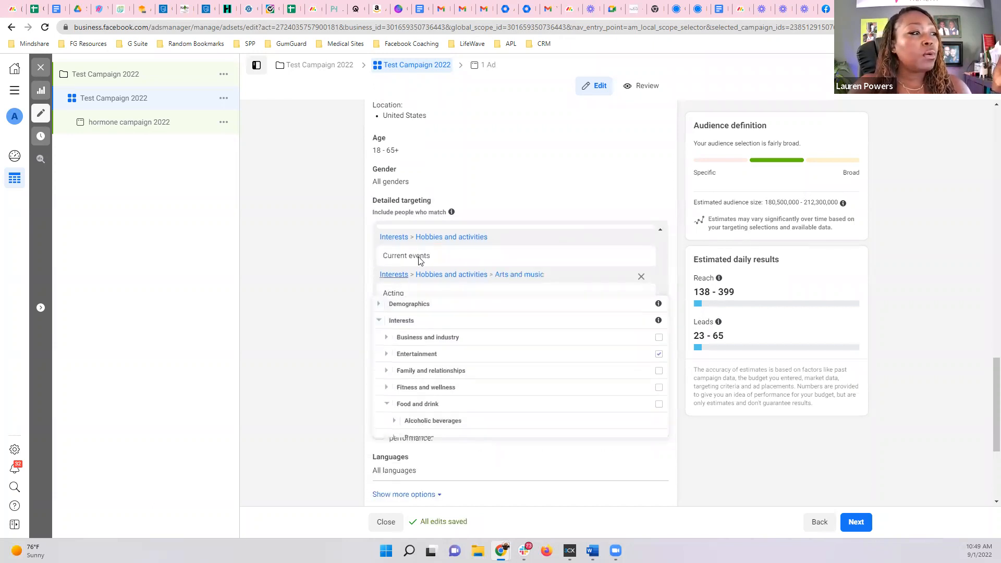
click(501, 196)
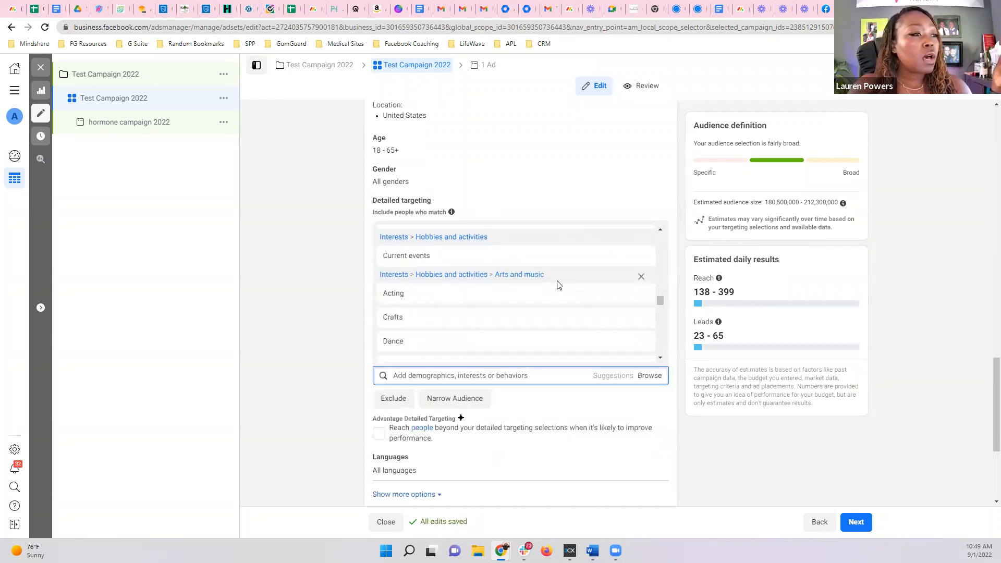
Step: Remove the Arts and music group of Hobbies and activities from the included interests, and look over the remaining selections
click(640, 276)
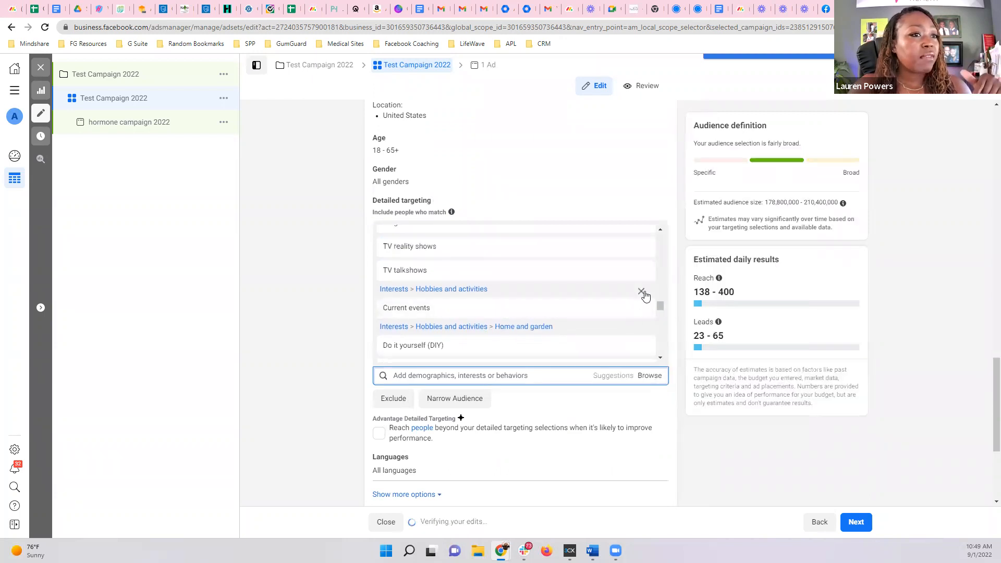
mouse_move(625, 303)
scroll(504, 272, up, 5)
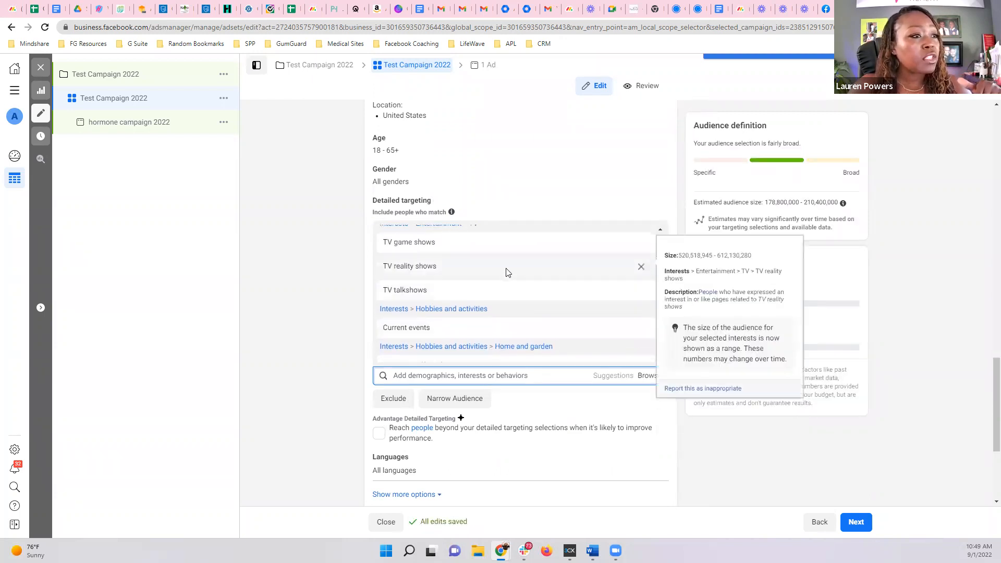
scroll(483, 252, up, 5)
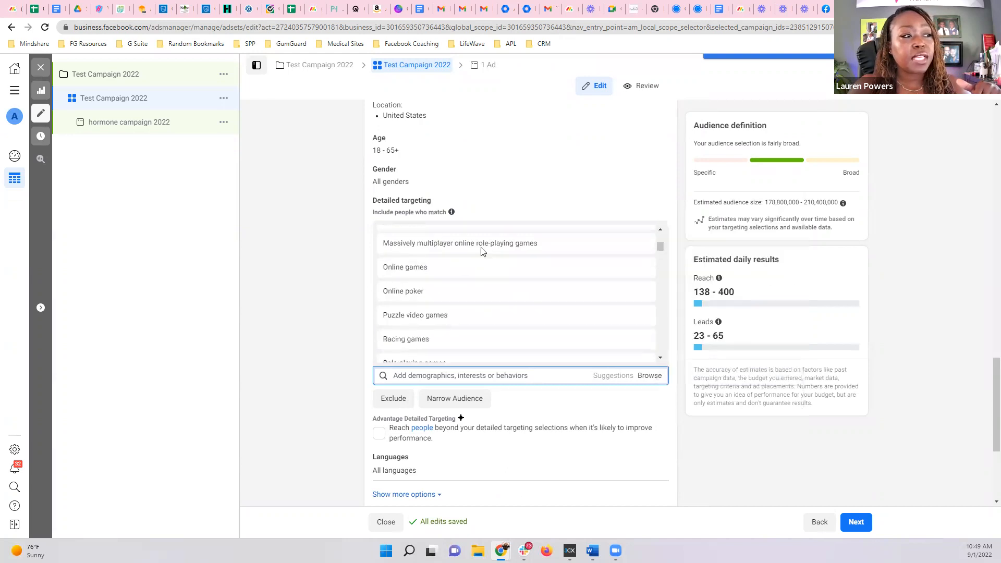
Step: Review the included interests and the Interests category list they were chosen from
click(397, 233)
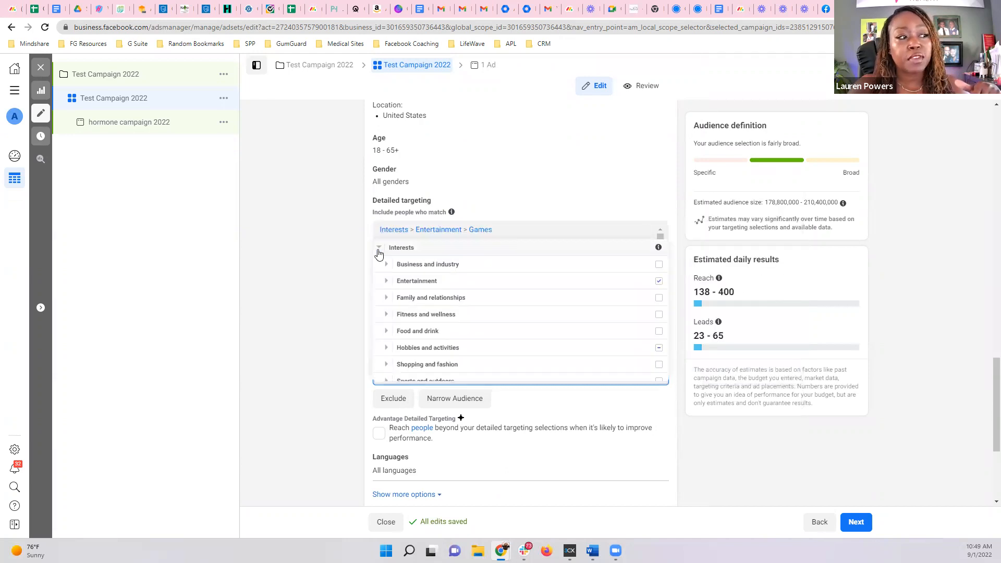
click(379, 249)
scroll(520, 260, down, 3)
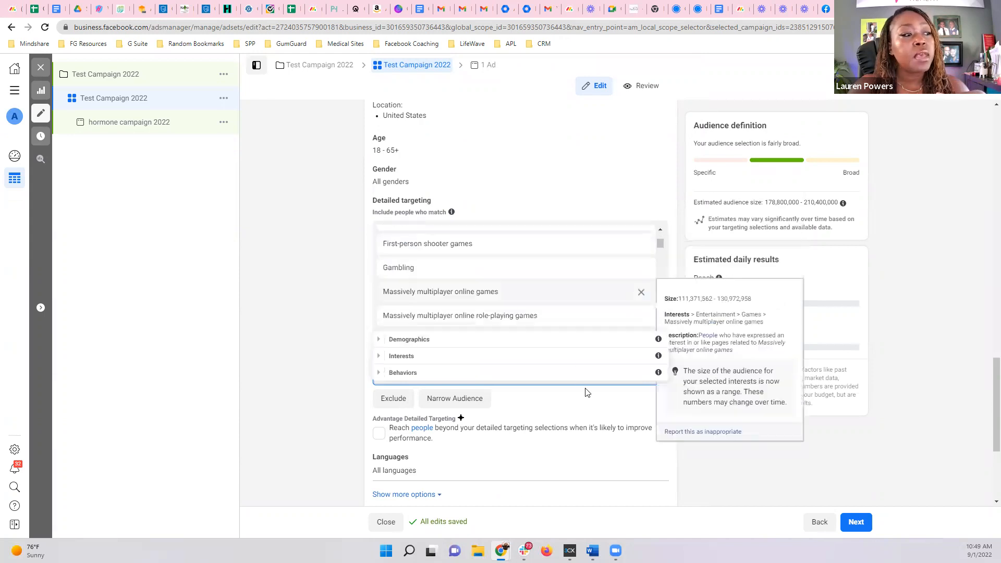
scroll(589, 406, down, 2)
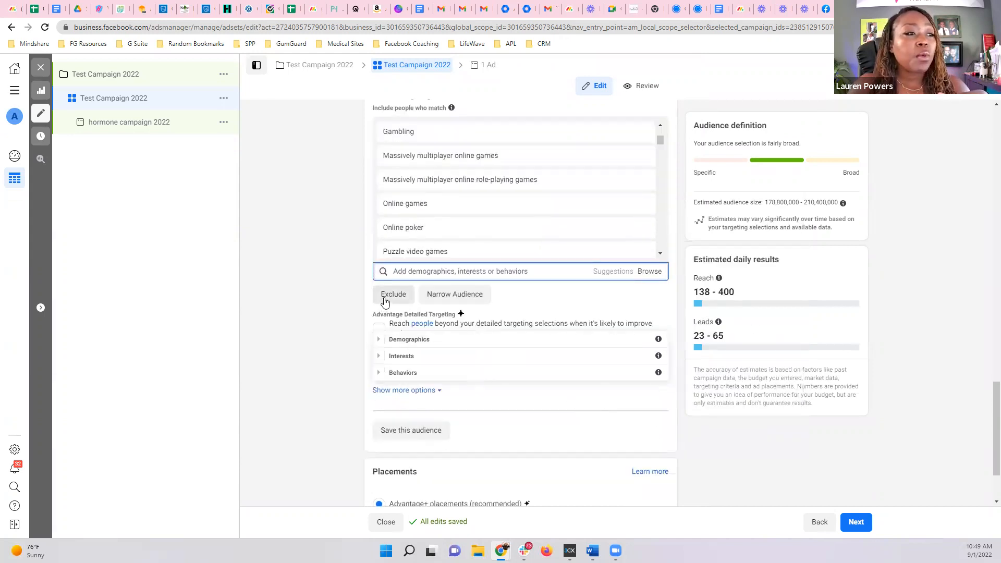
scroll(551, 311, up, 2)
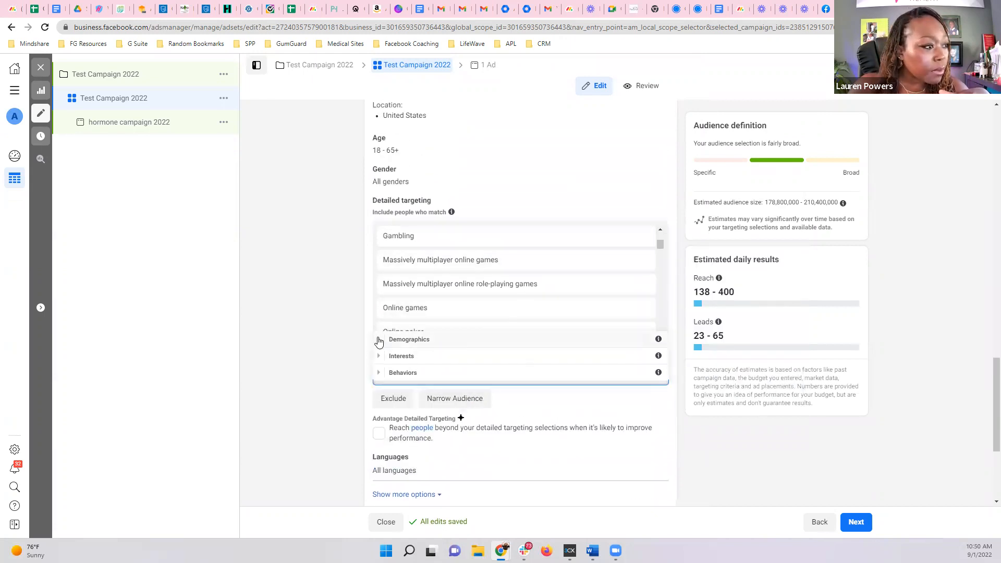
scroll(495, 295, up, 3)
scroll(421, 279, up, 4)
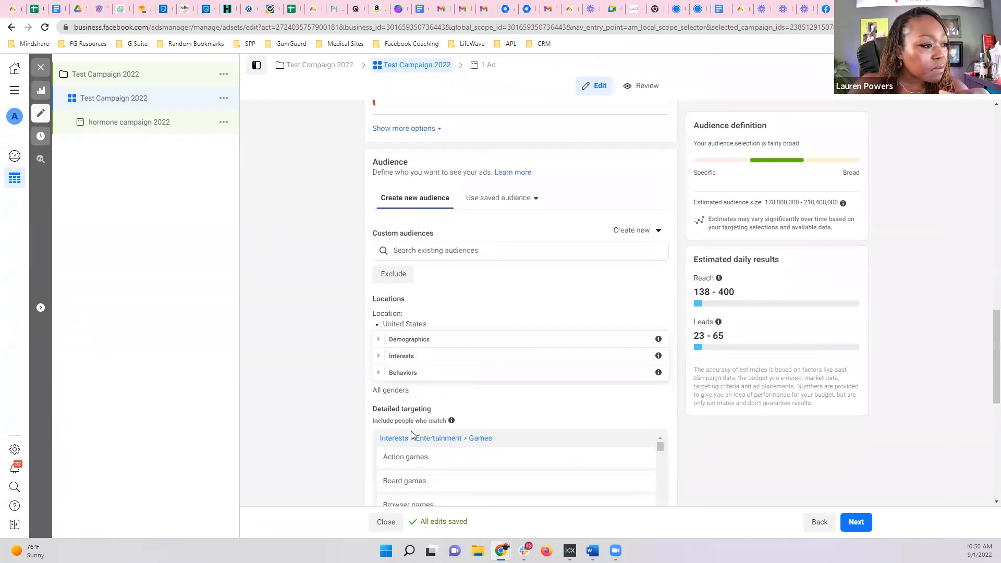
mouse_move(394, 442)
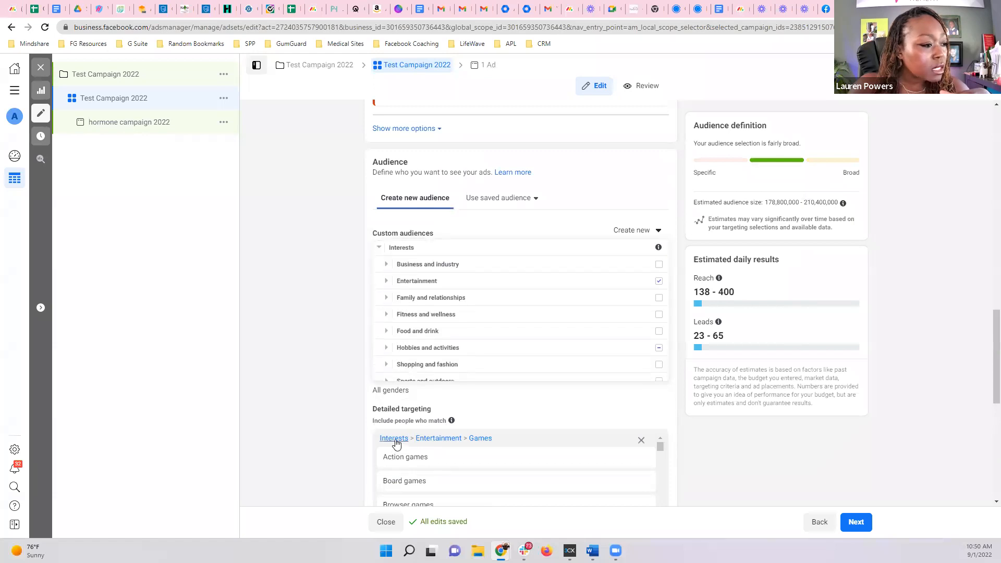
click(379, 247)
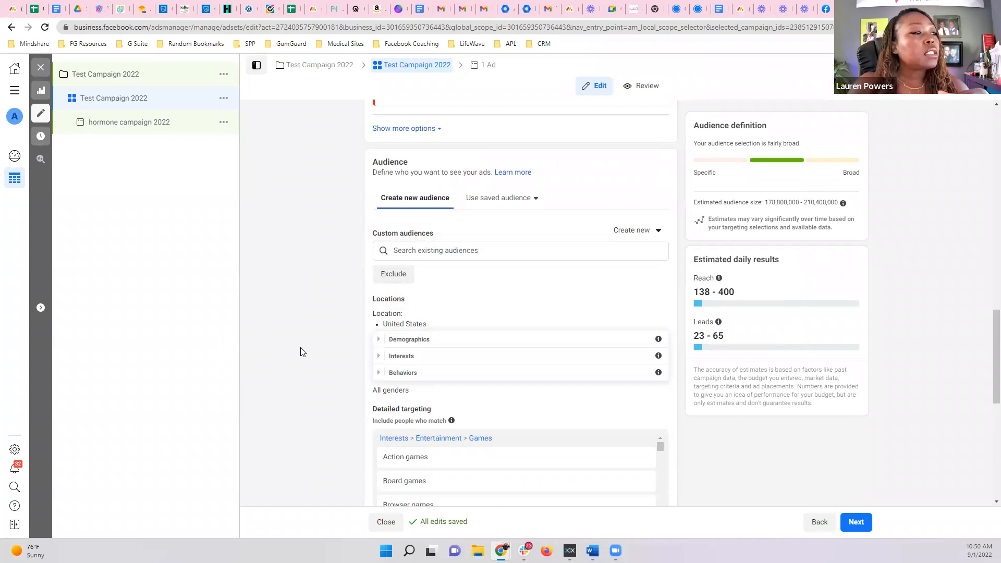
Step: Switch the ad set to Manual placements and review the available platforms and placement types
scroll(450, 390, down, 10)
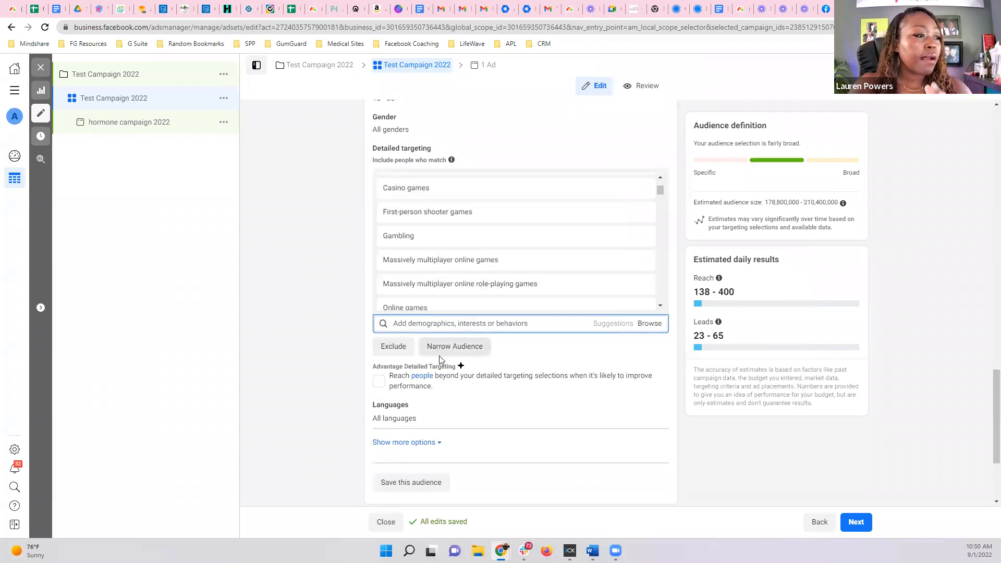
scroll(409, 386, down, 2)
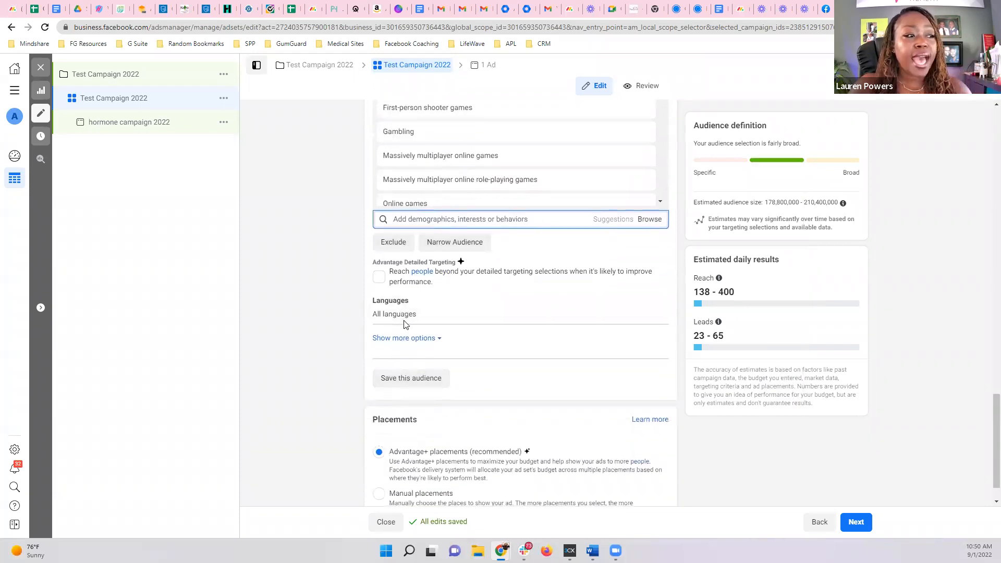
scroll(402, 343, down, 1)
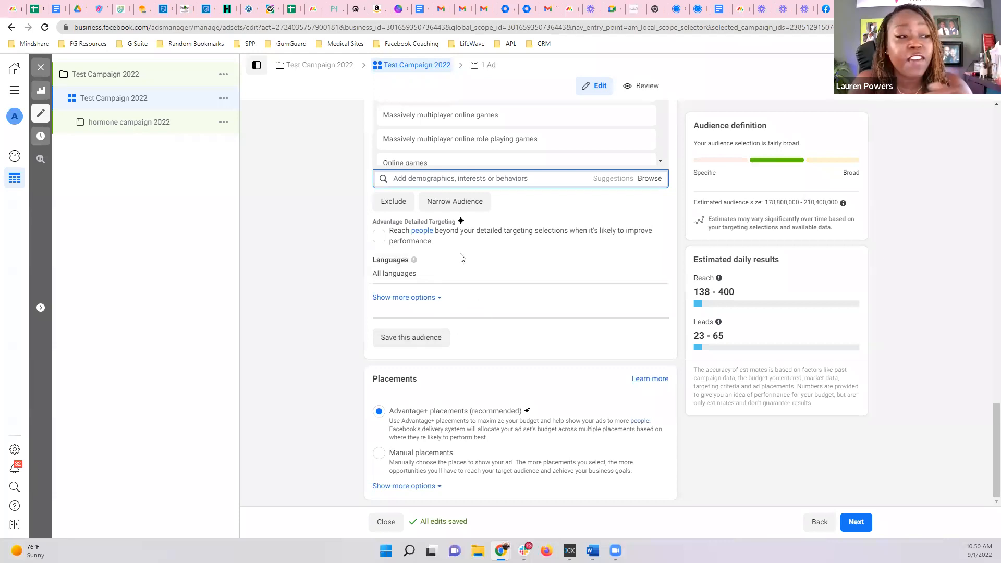
click(379, 453)
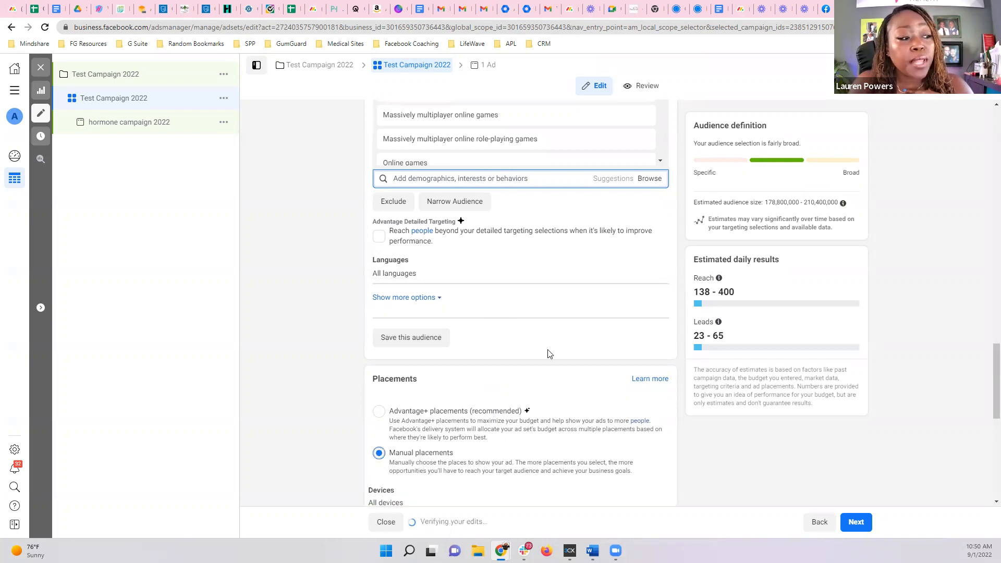
scroll(558, 378, down, 4)
scroll(564, 375, down, 3)
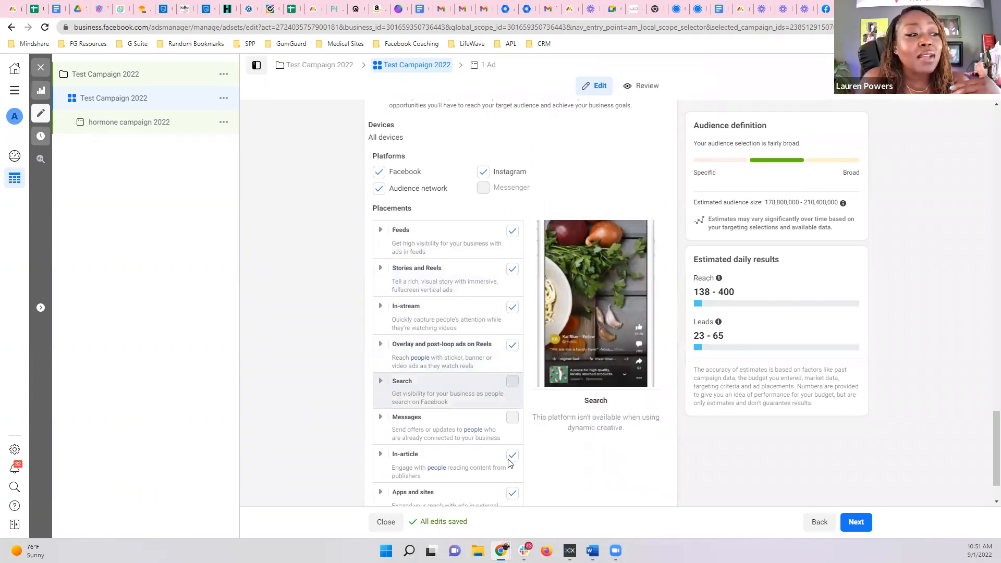
Step: Exclude the Apps and sites and In-article placements from the ad set's manual placements
scroll(513, 396, down, 1)
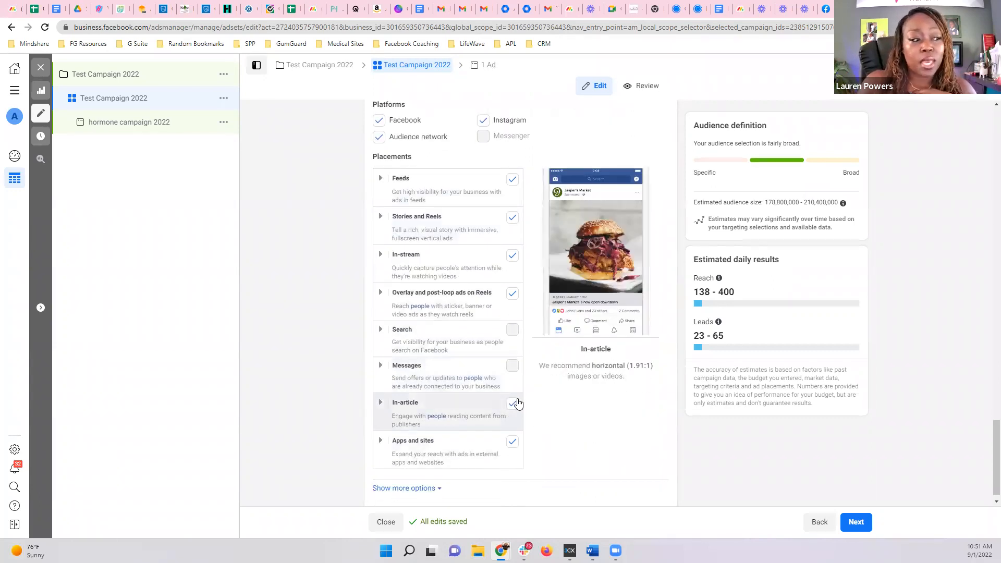
click(510, 443)
click(513, 403)
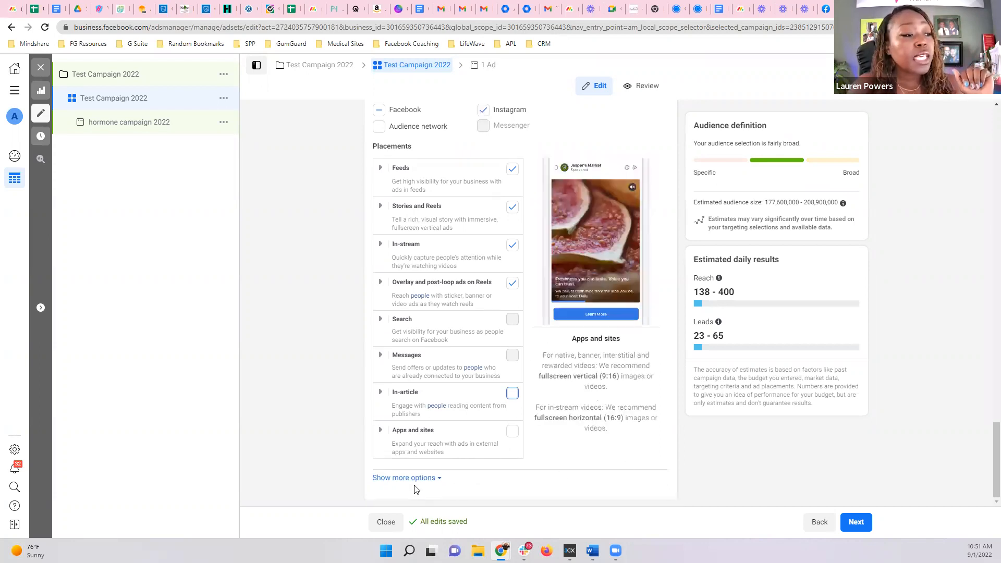
Step: Expand the additional placement options and examine the device, skippable ad and Brand Safety settings along with the estimated audience size
click(412, 477)
scroll(564, 359, down, 3)
scroll(563, 360, down, 3)
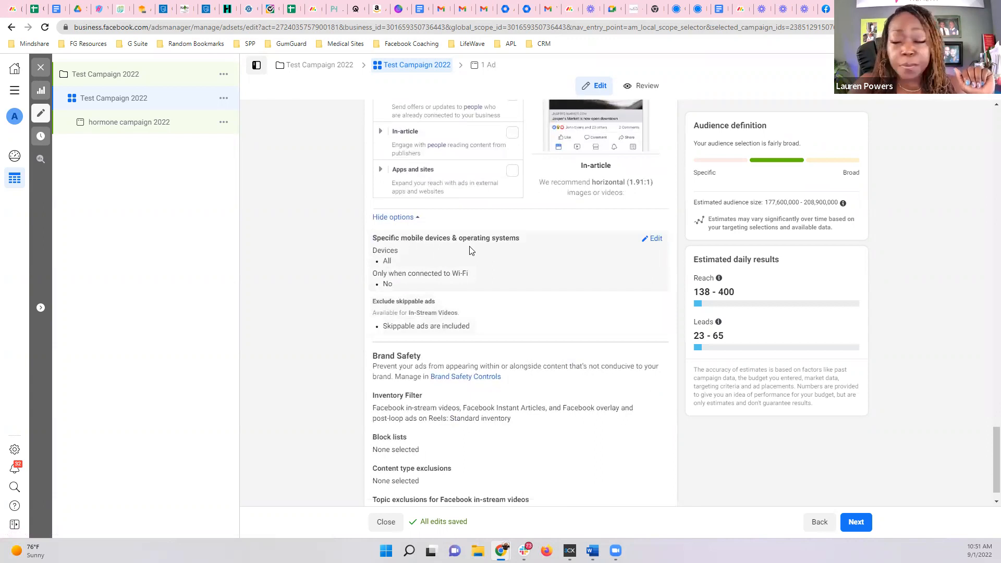
scroll(471, 252, down, 1)
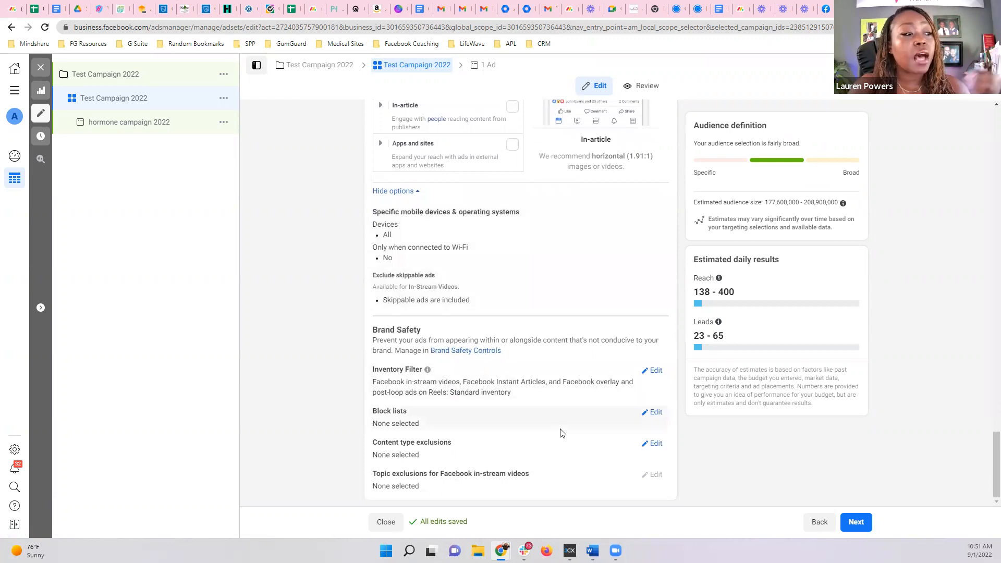
drag(765, 203, 847, 206)
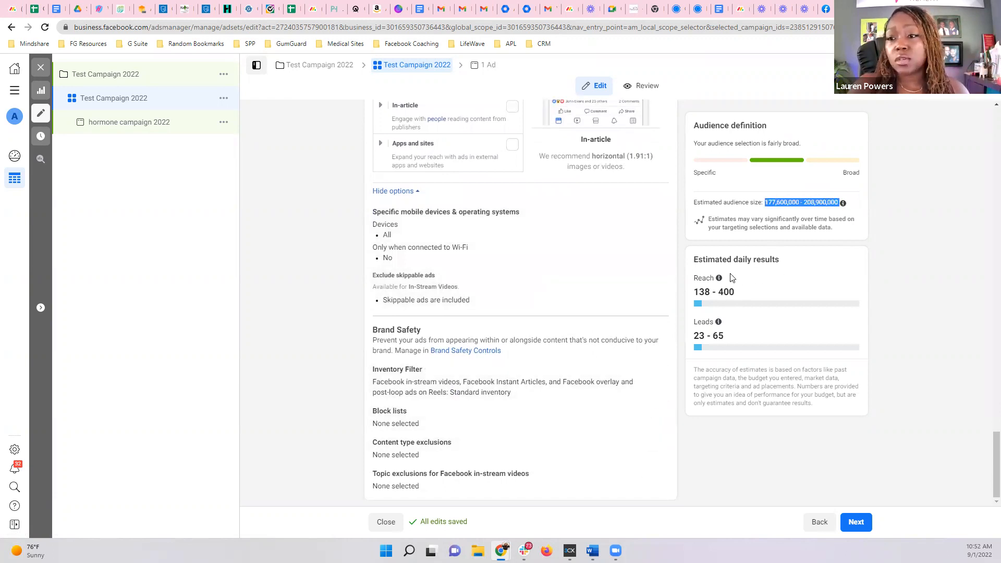
scroll(729, 279, up, 10)
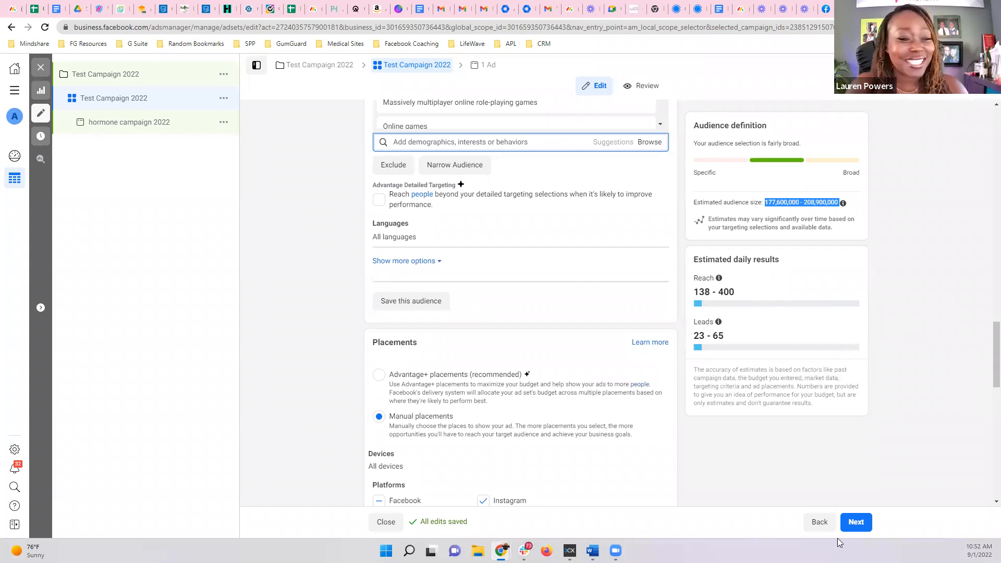
Step: Continue to the hormone campaign 2022 ad, look over its identity and format settings, and open video selection for its media
click(861, 524)
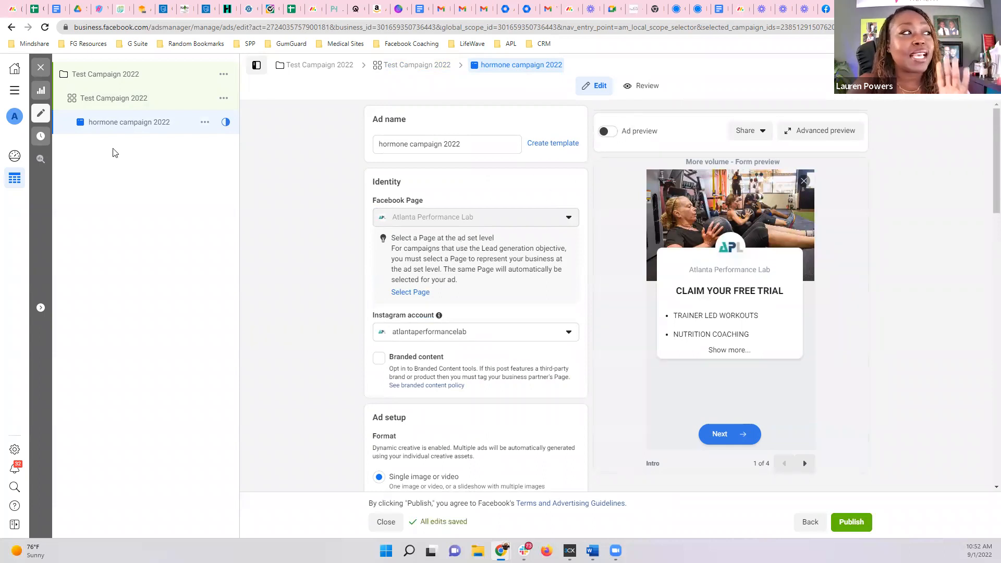
scroll(557, 297, down, 1)
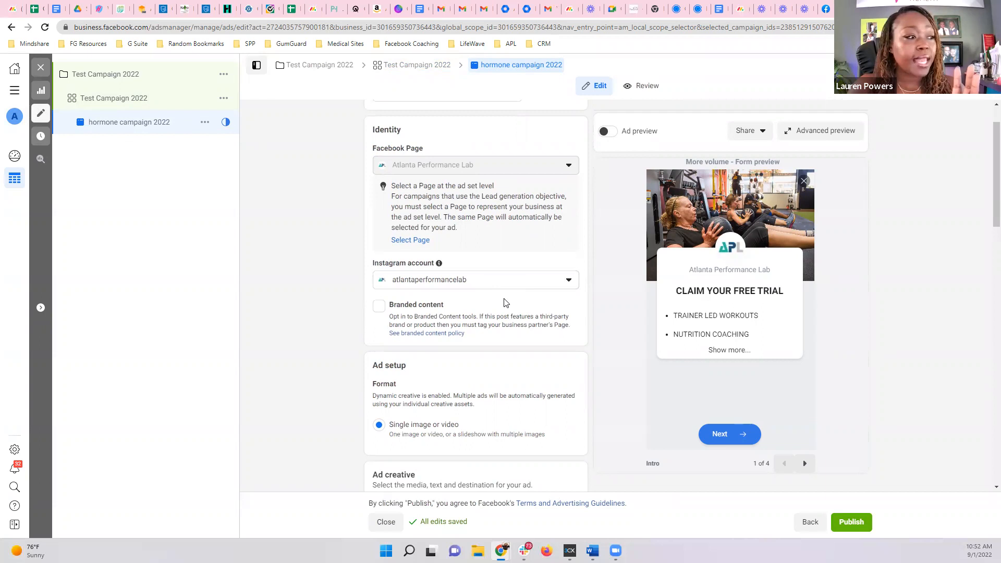
scroll(504, 320, down, 2)
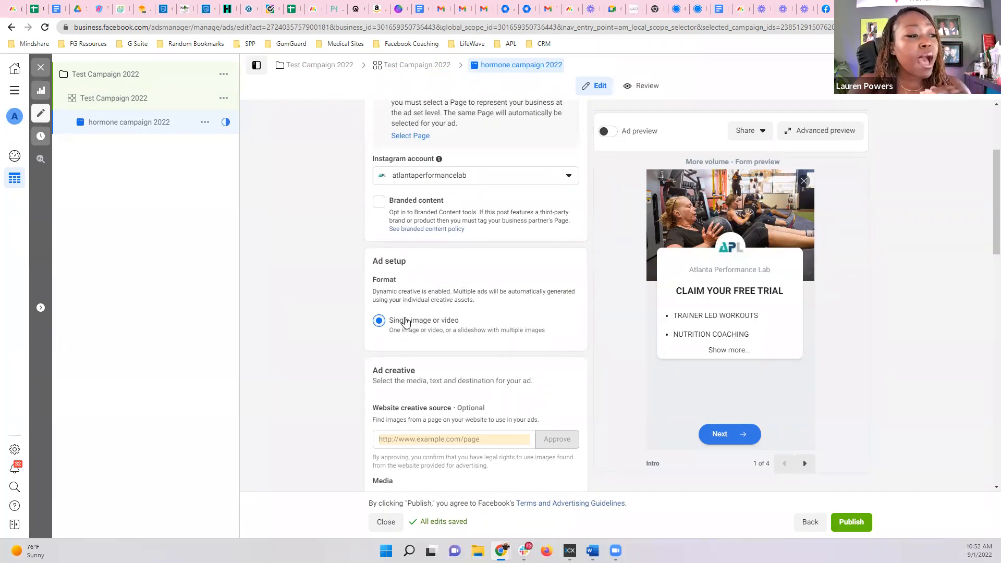
scroll(458, 330, down, 4)
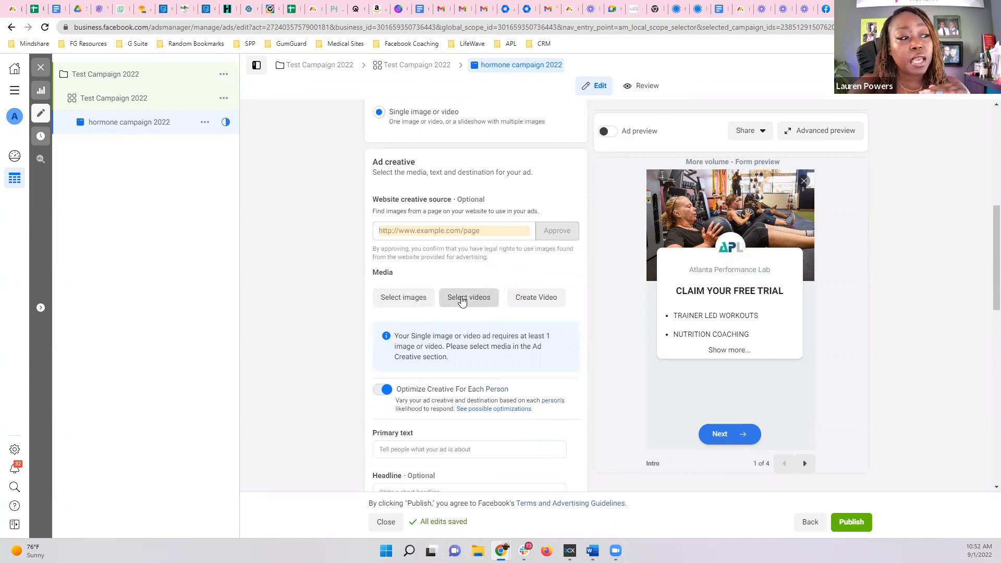
click(461, 300)
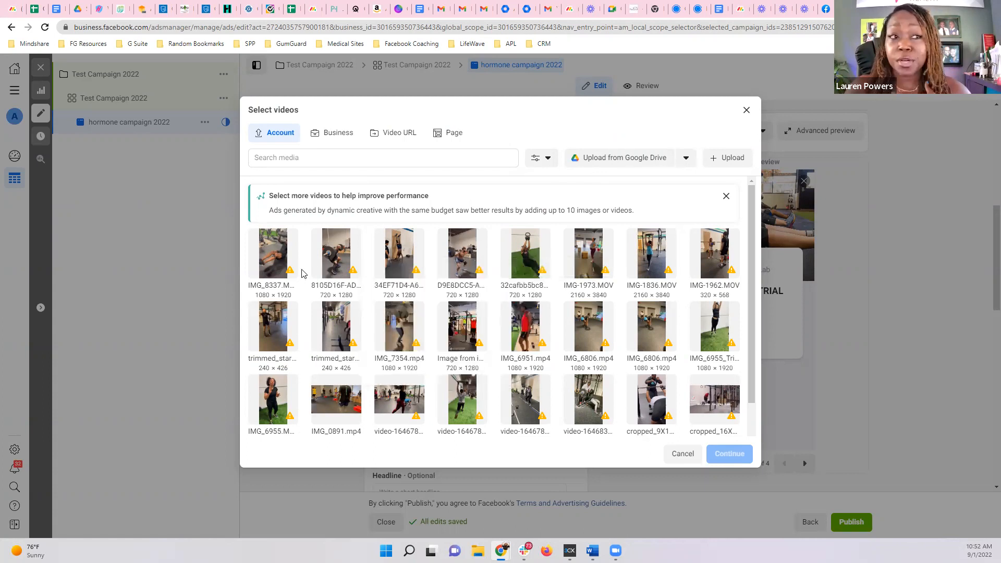
click(727, 158)
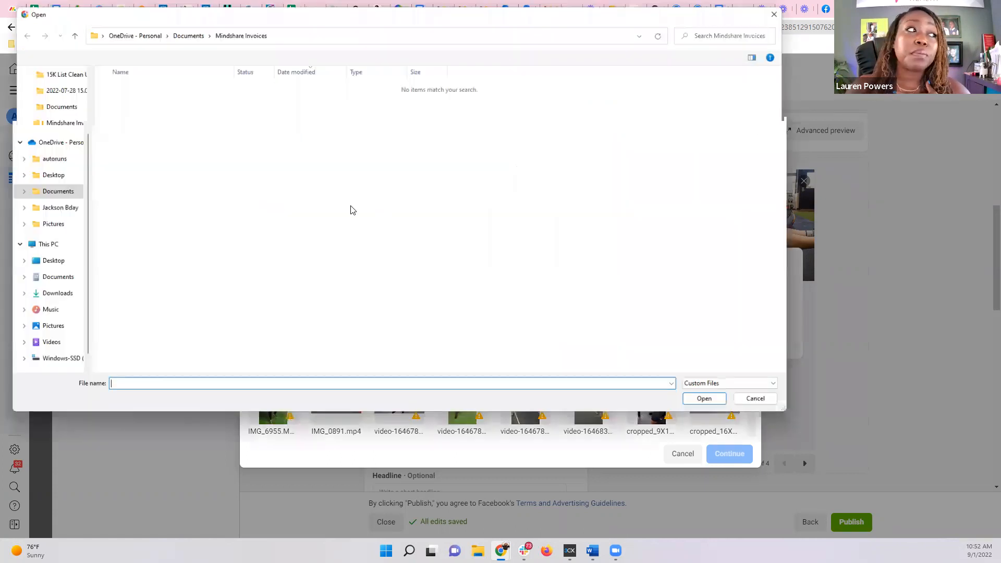
scroll(46, 187, up, 3)
click(48, 107)
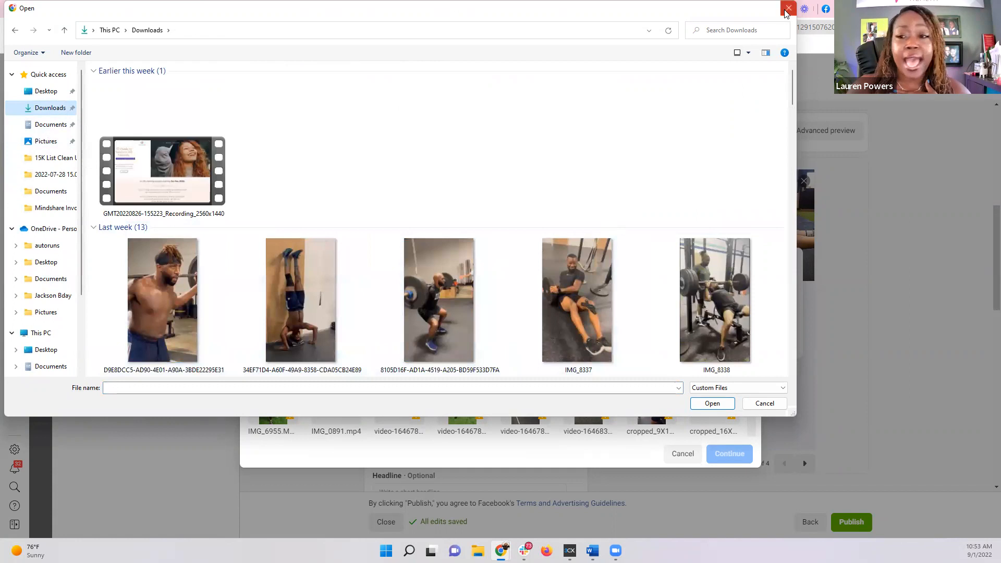
double_click(584, 339)
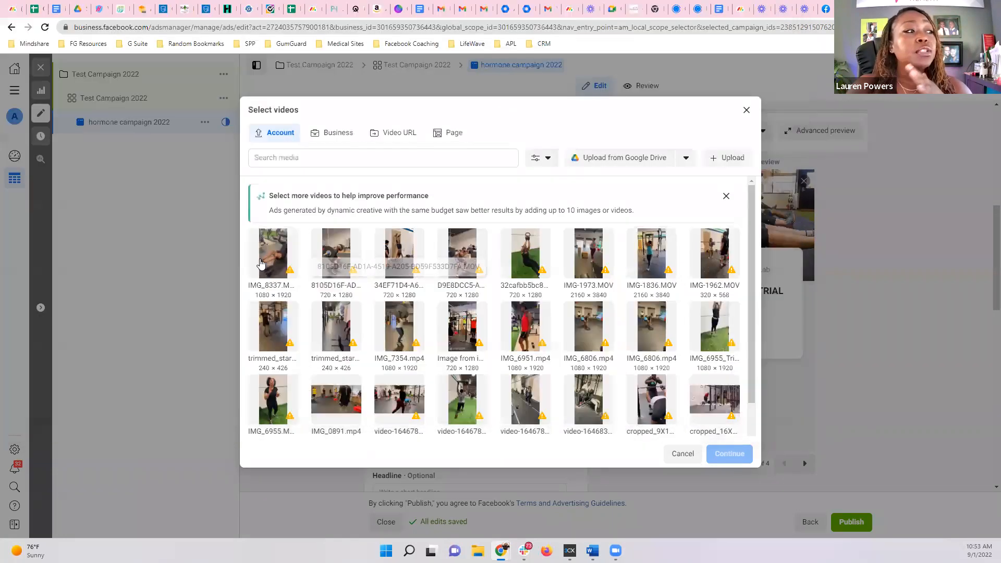
Step: Add the account videos IMG_8337 and the one starting with 34EF71D4 as the ad's media
click(262, 264)
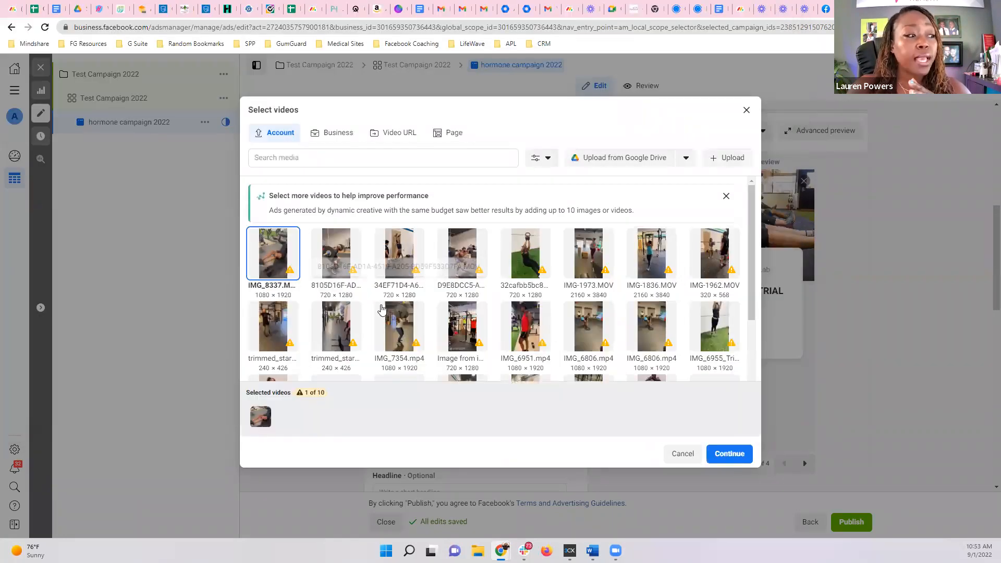
click(395, 262)
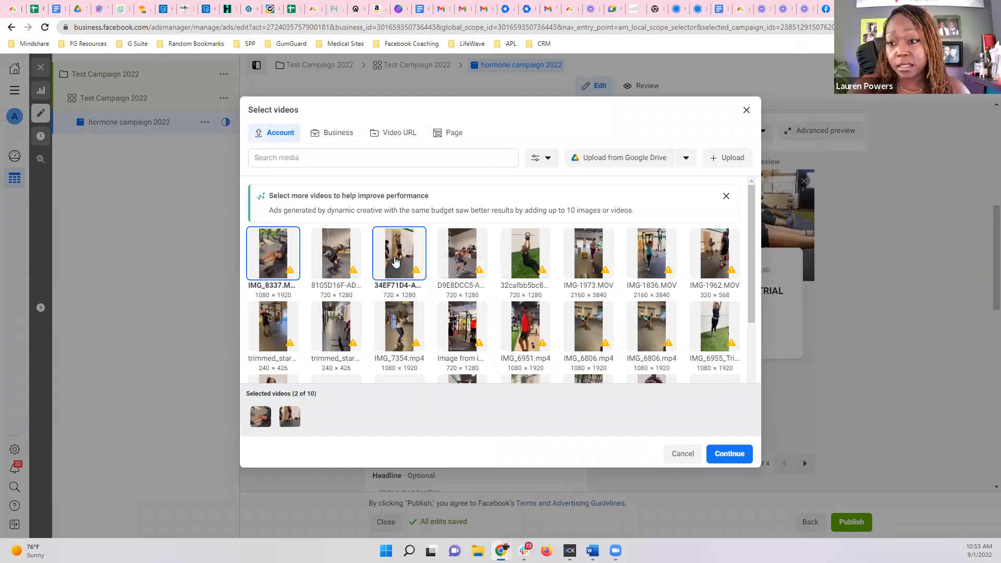
click(729, 454)
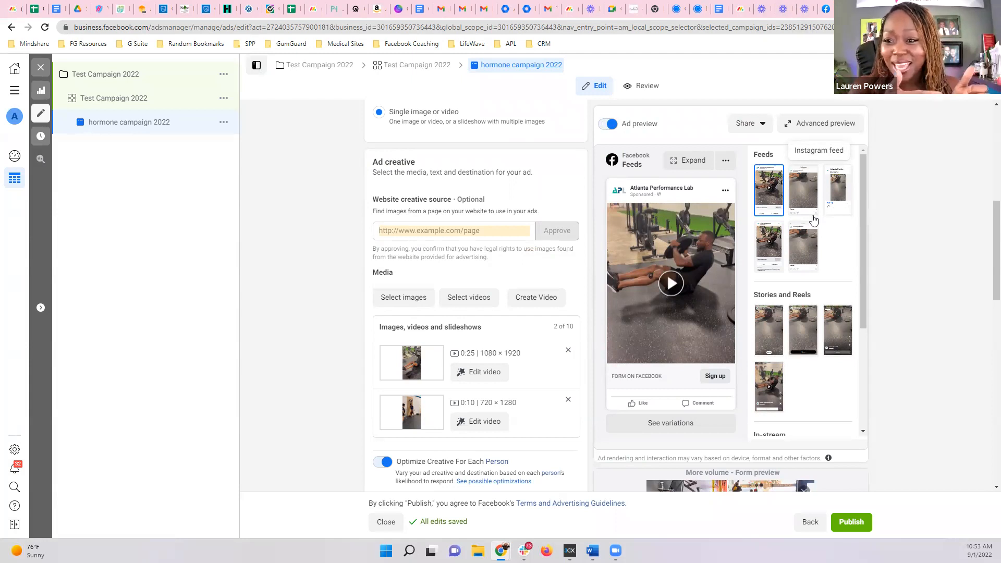
Step: Enter "Seeking 5 Women in Dallas" as the ad's primary text and add a second, empty primary text option
scroll(504, 348, down, 2)
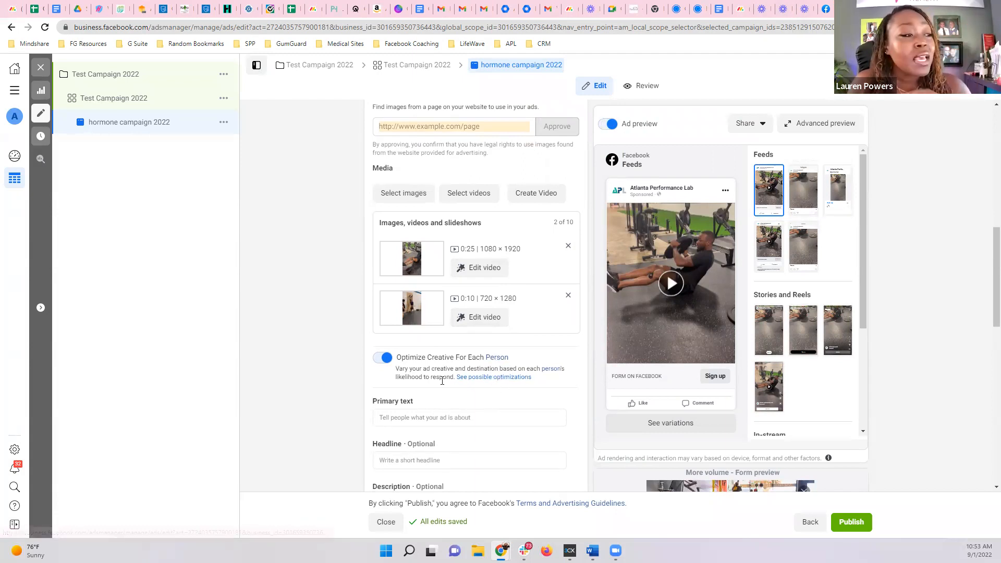
scroll(425, 347, down, 3)
click(427, 262)
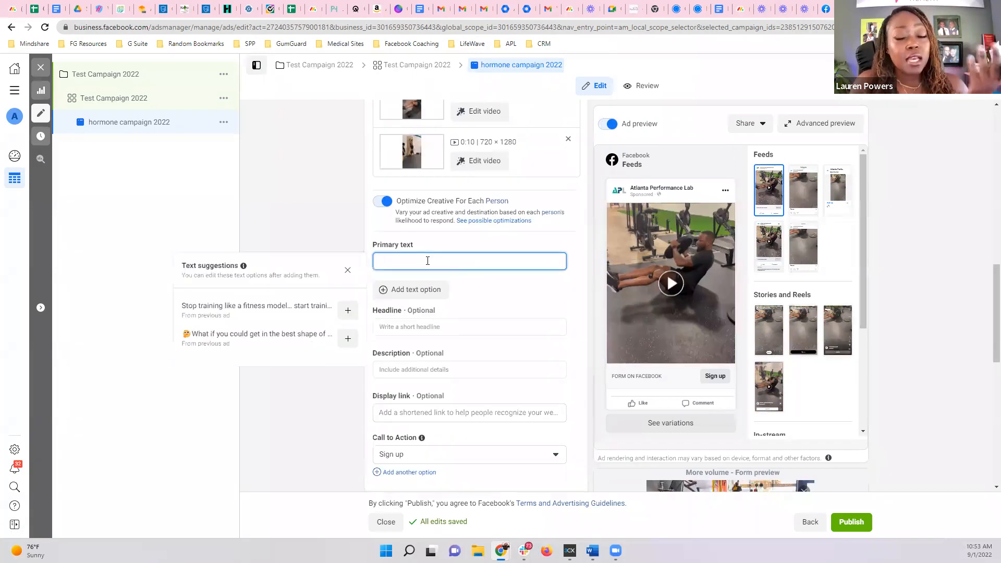
text(Seeking)
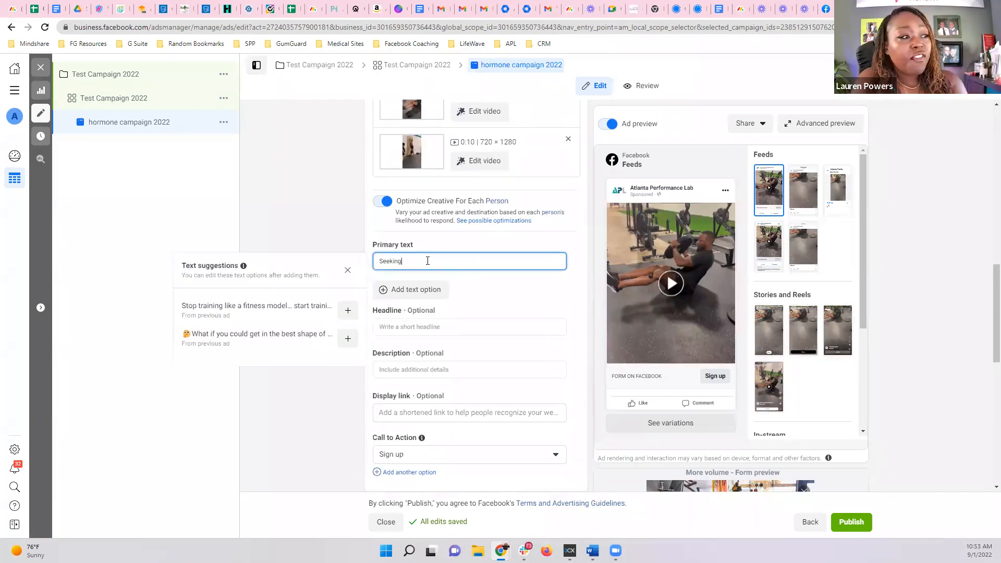
text( 6)
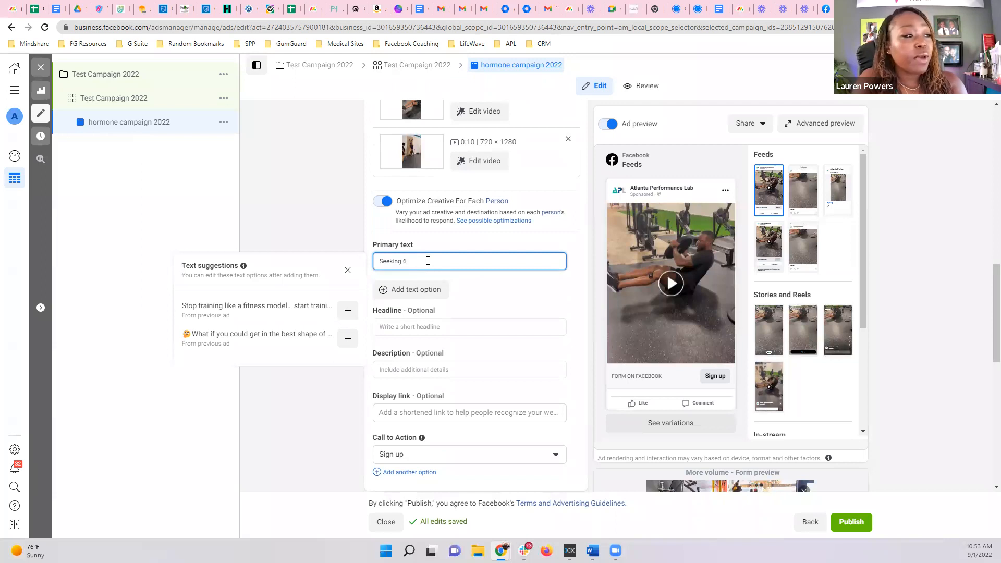
text( Wom 5 Women in Dallas)
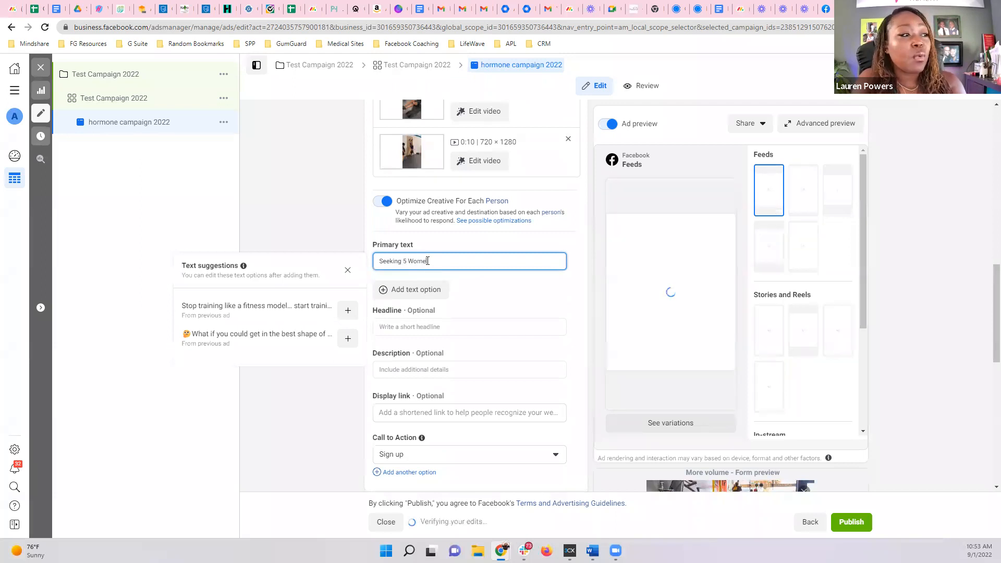
click(412, 289)
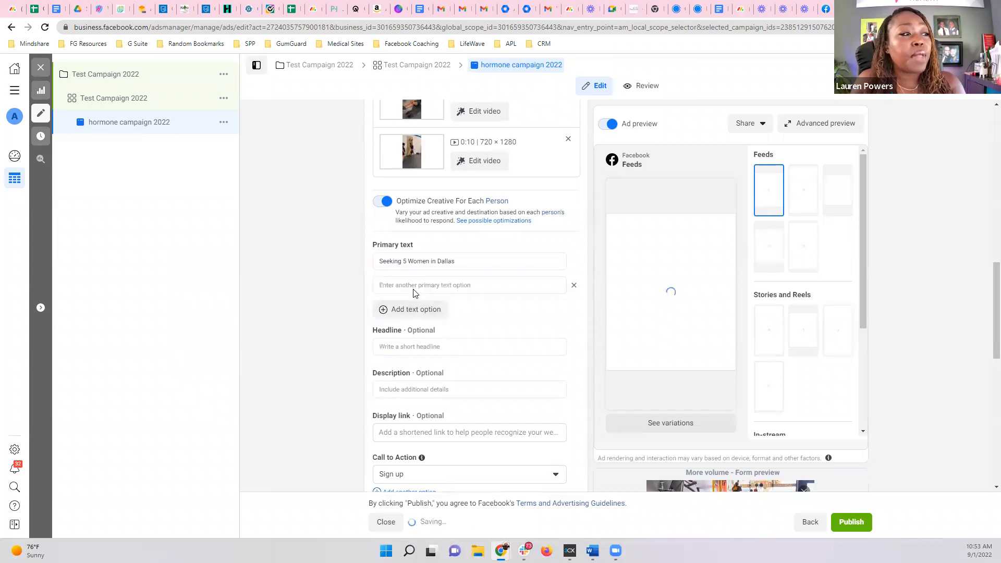
click(415, 284)
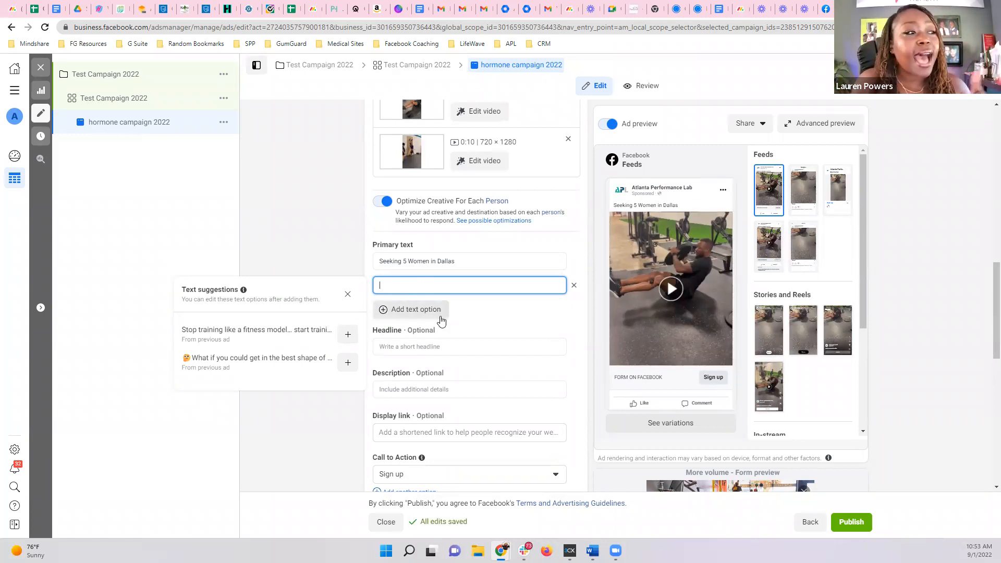
Step: Review the ad's remaining text, call to action and Instant Form settings, and start creating a new instant form
scroll(446, 336, down, 2)
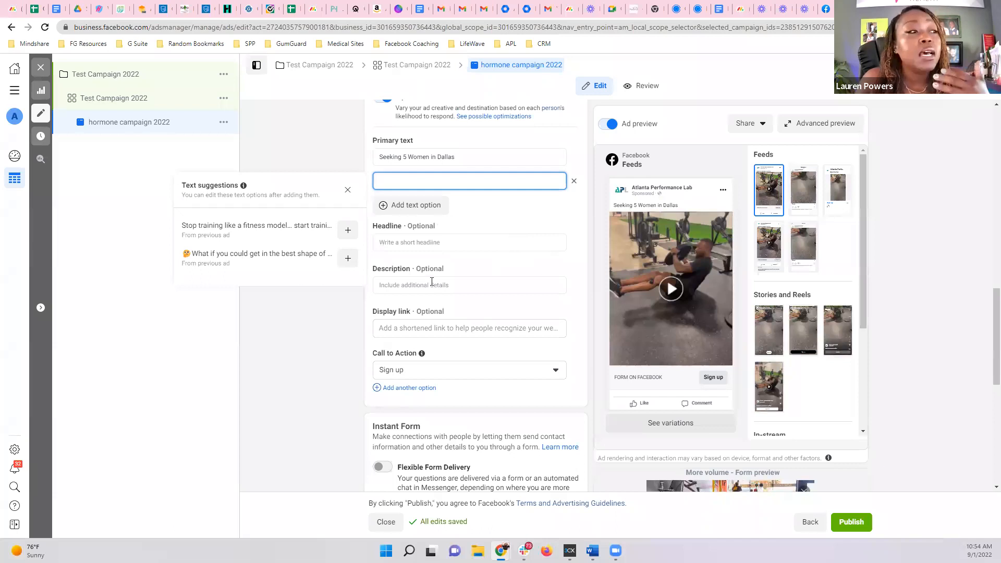
scroll(450, 266, down, 3)
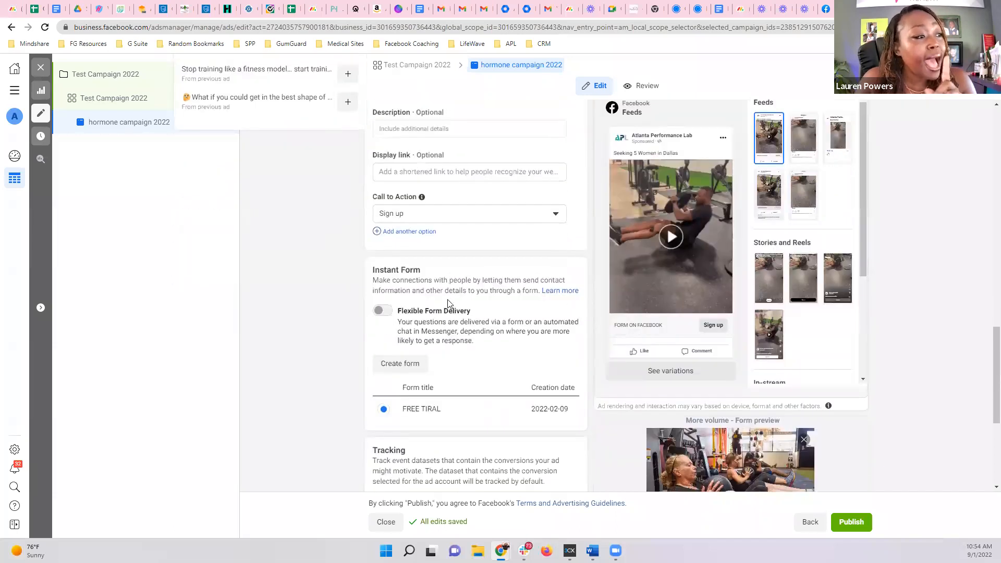
scroll(436, 311, down, 1)
mouse_move(386, 260)
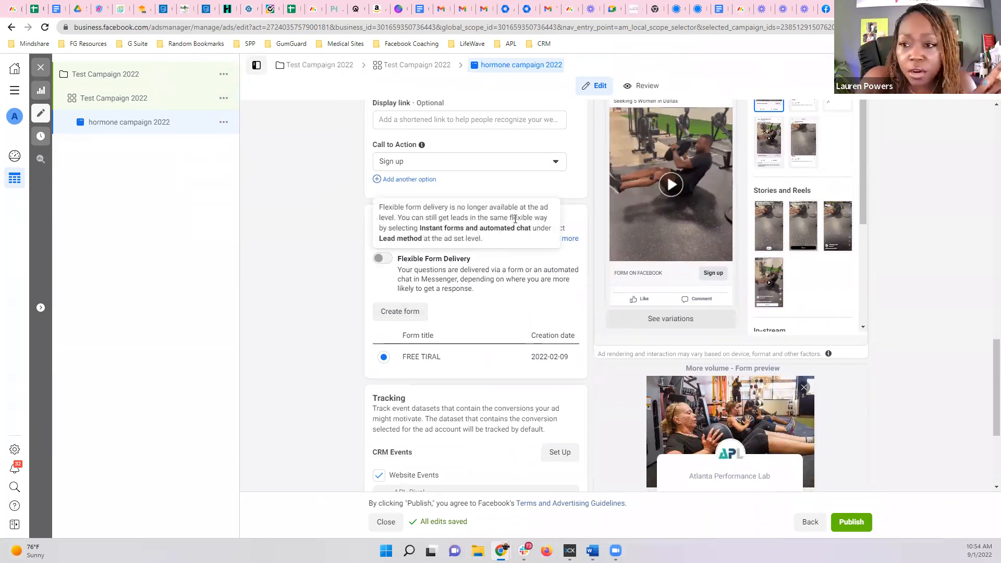
scroll(513, 299, down, 2)
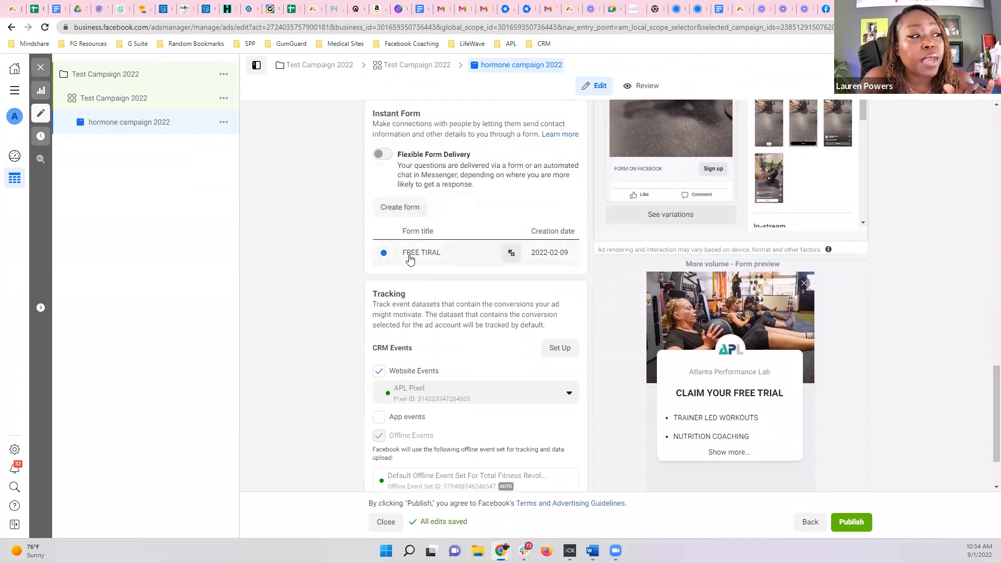
click(413, 211)
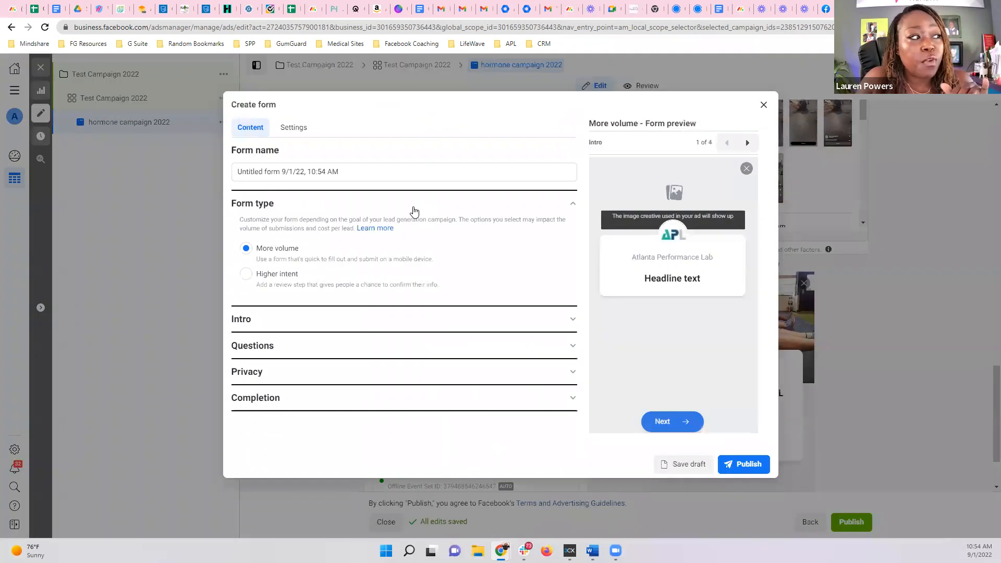
click(259, 171)
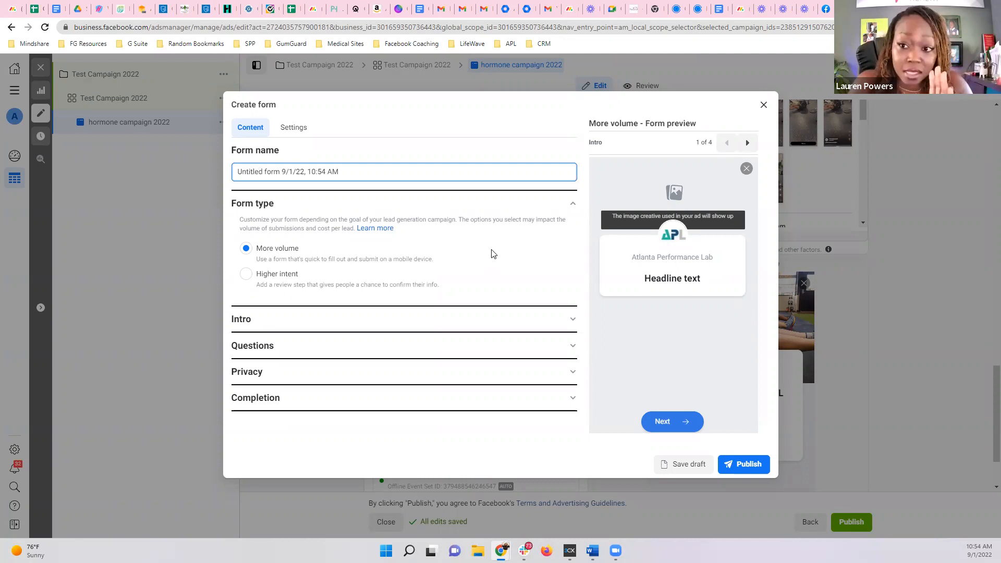
Step: Examine the new form's Questions section, including the custom question types and the prefill information fields
click(261, 347)
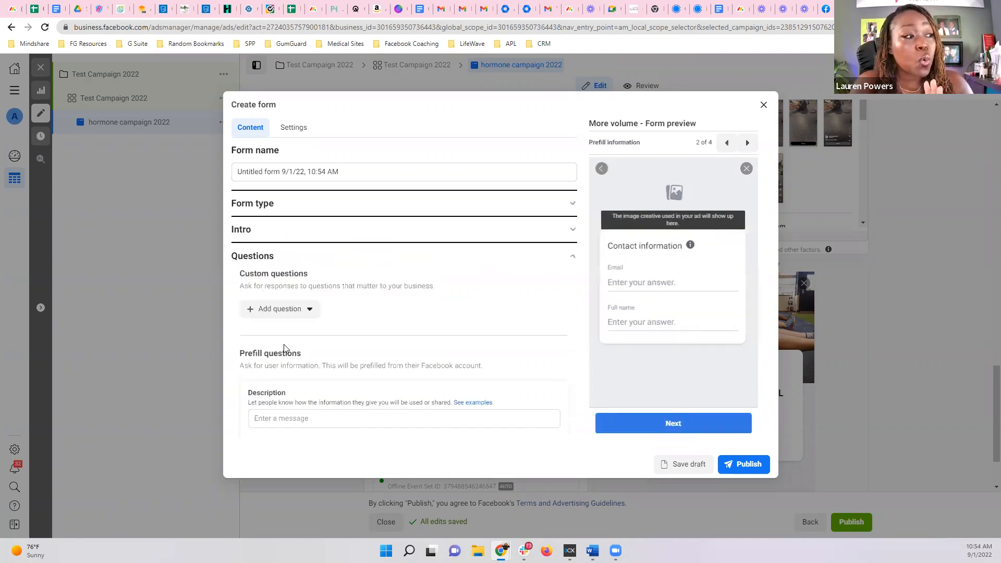
click(261, 309)
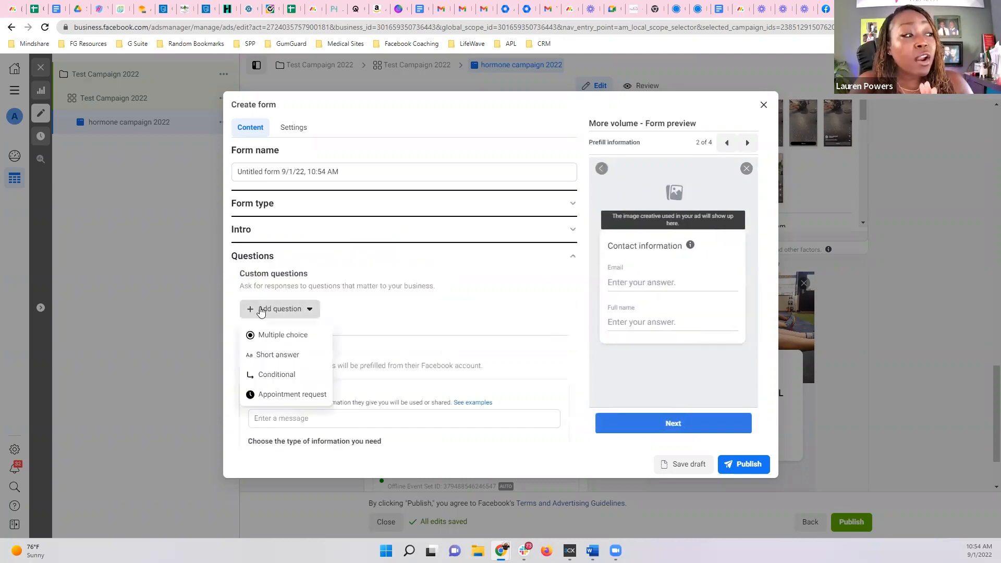
click(262, 309)
click(264, 309)
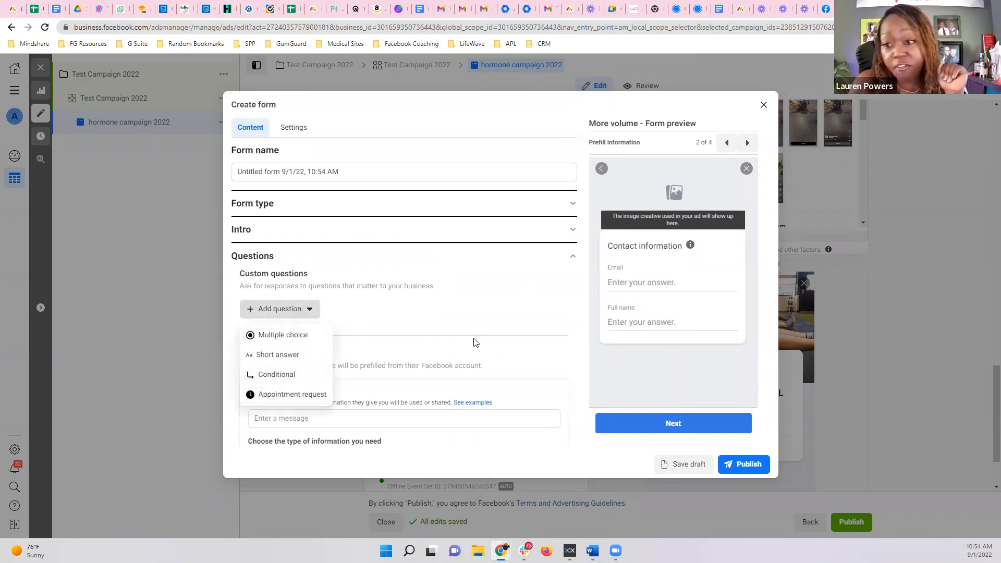
click(430, 313)
scroll(429, 315, down, 2)
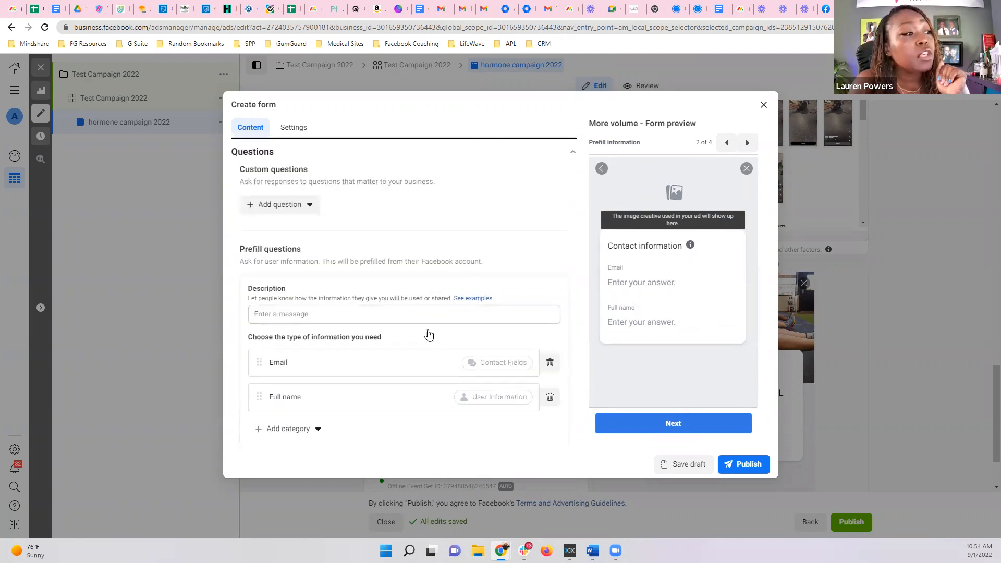
scroll(428, 333, down, 2)
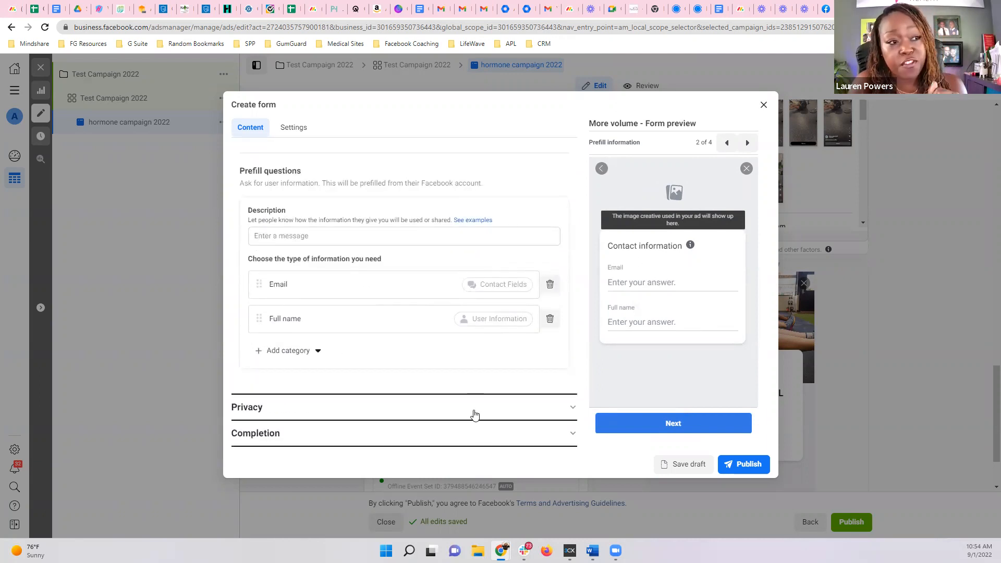
Step: Review the new form's Privacy section and its Completion message settings
click(484, 413)
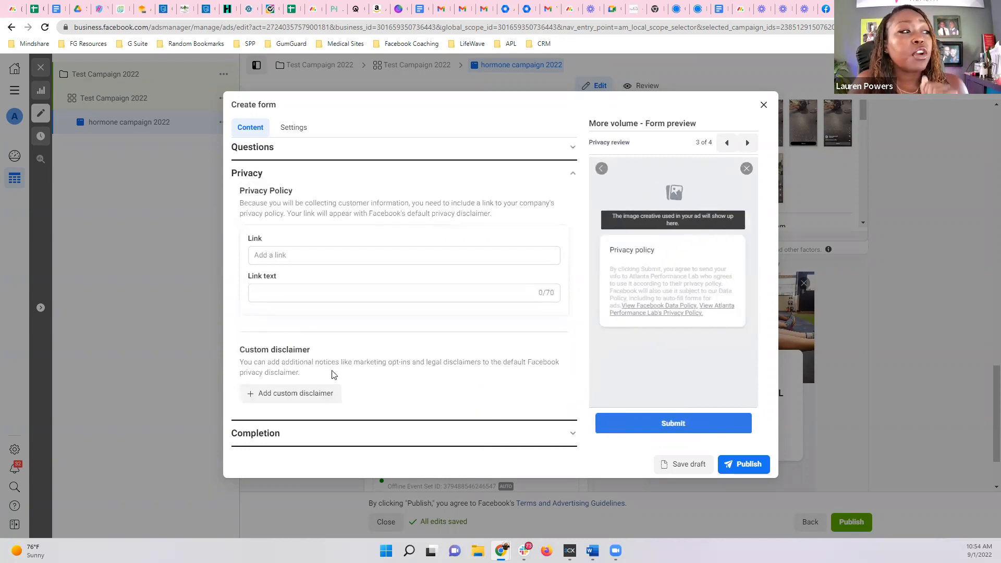
click(336, 439)
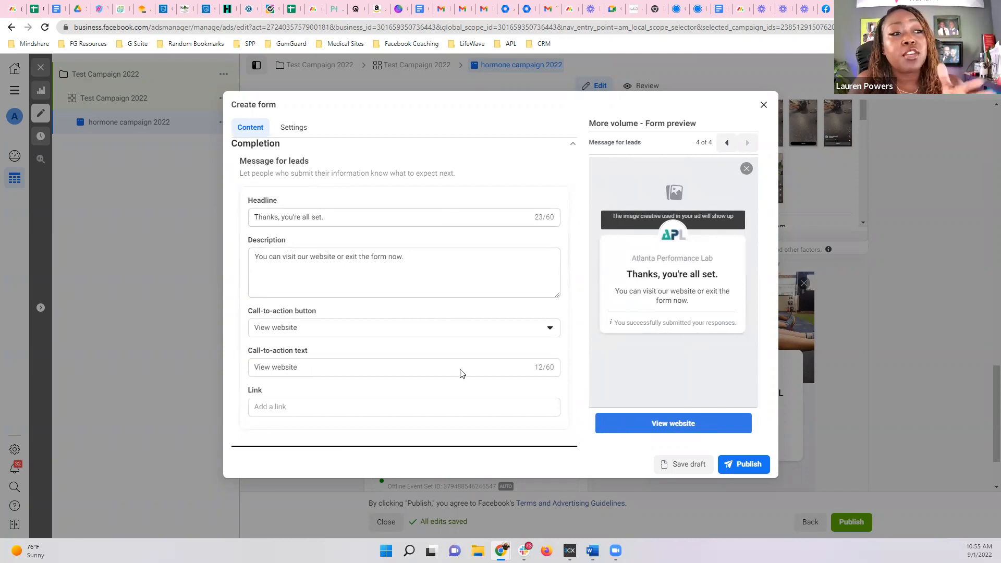
scroll(460, 370, up, 3)
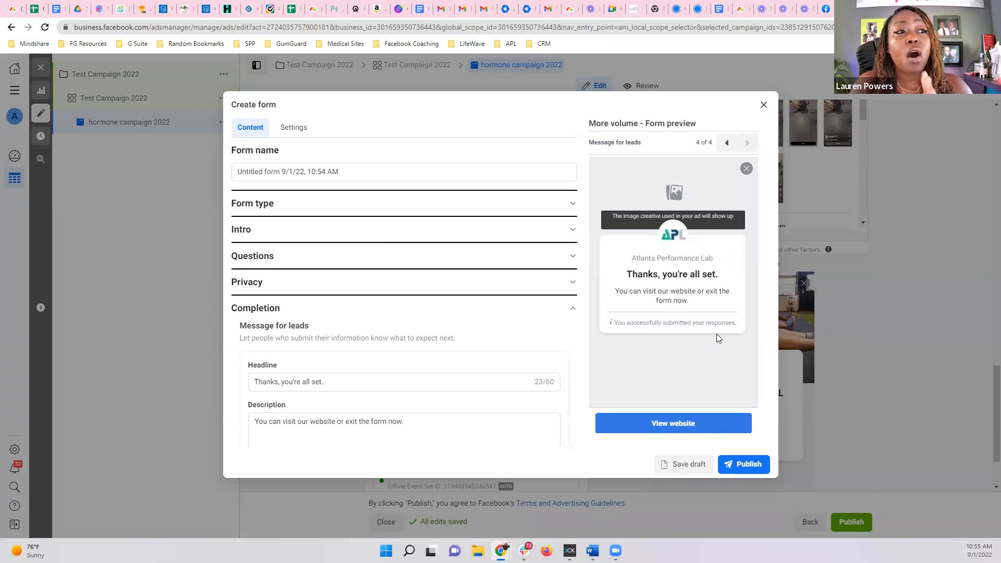
Step: Close the new lead form and discard its unsaved content
click(764, 104)
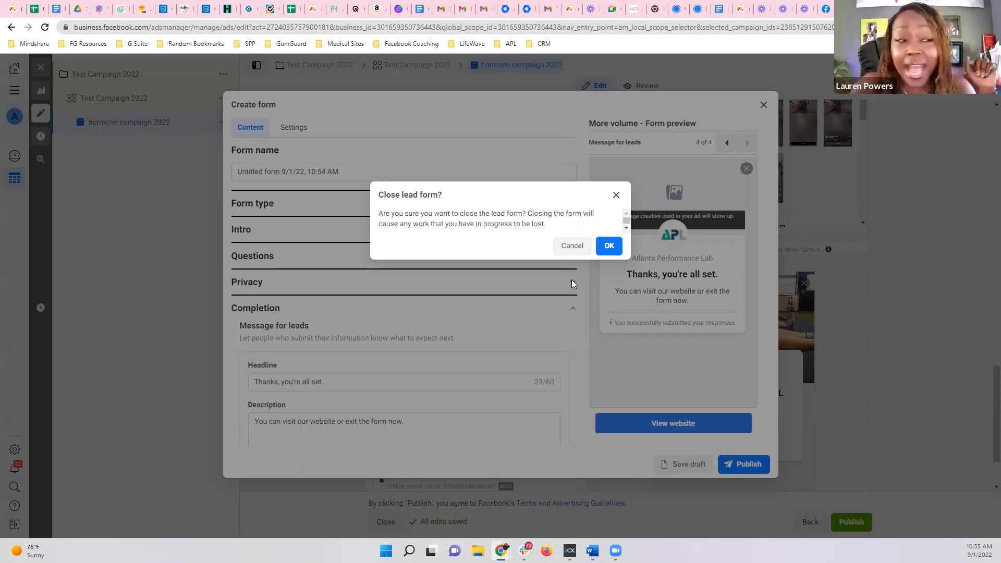
click(616, 195)
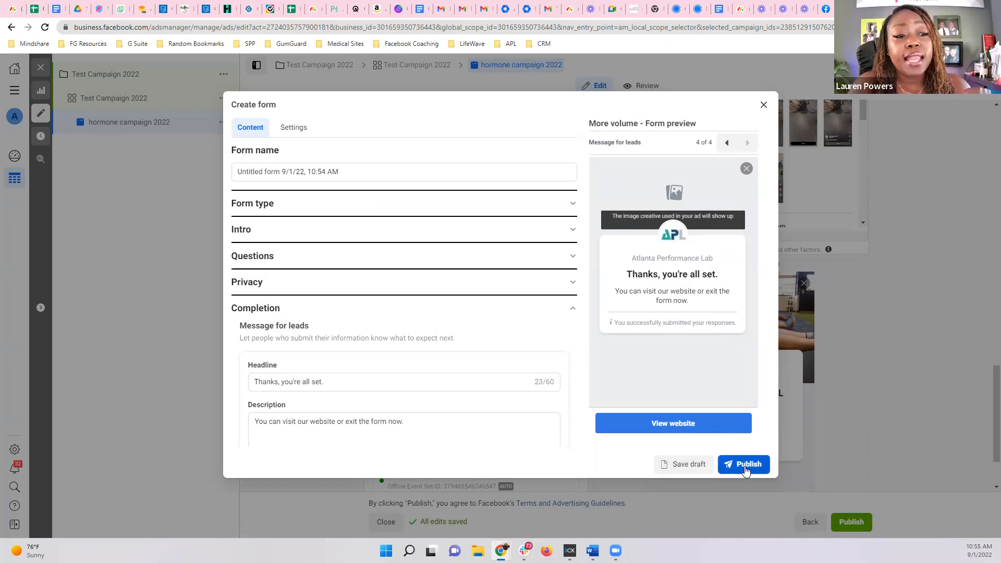
click(763, 104)
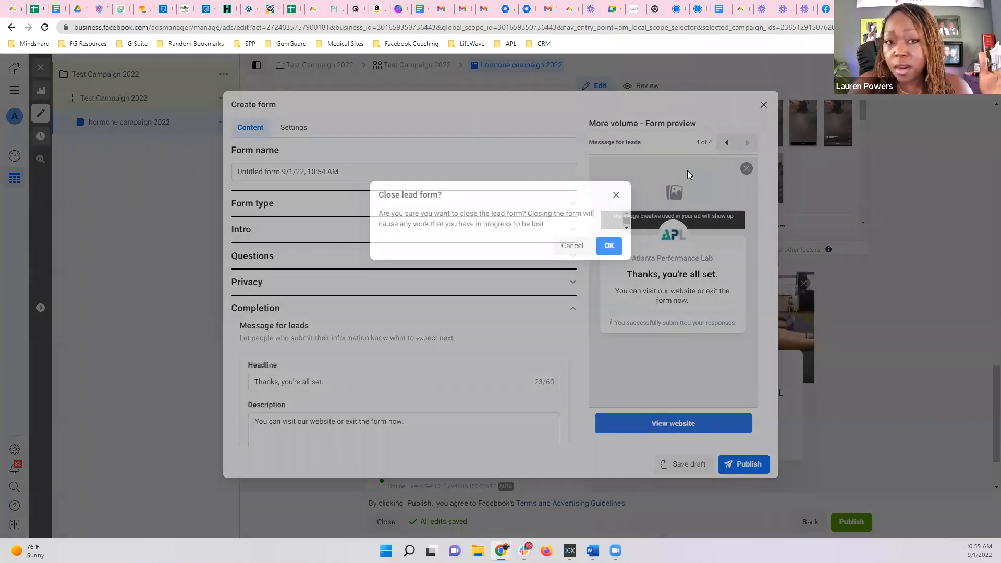
click(600, 251)
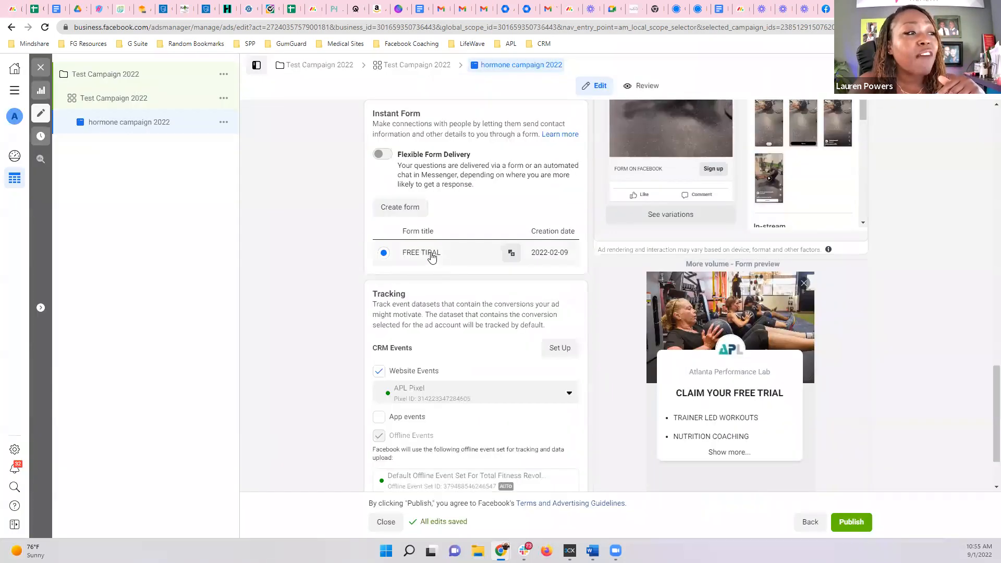
Step: Page through the preview of the existing FREE TIRAL form, from its intro past the contact information to the privacy review
scroll(698, 370, down, 2)
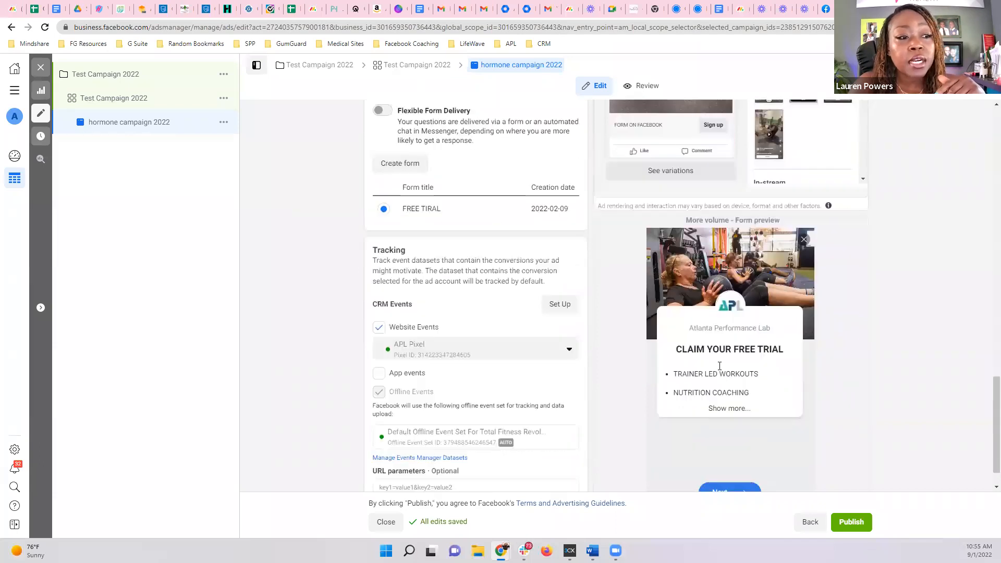
click(804, 481)
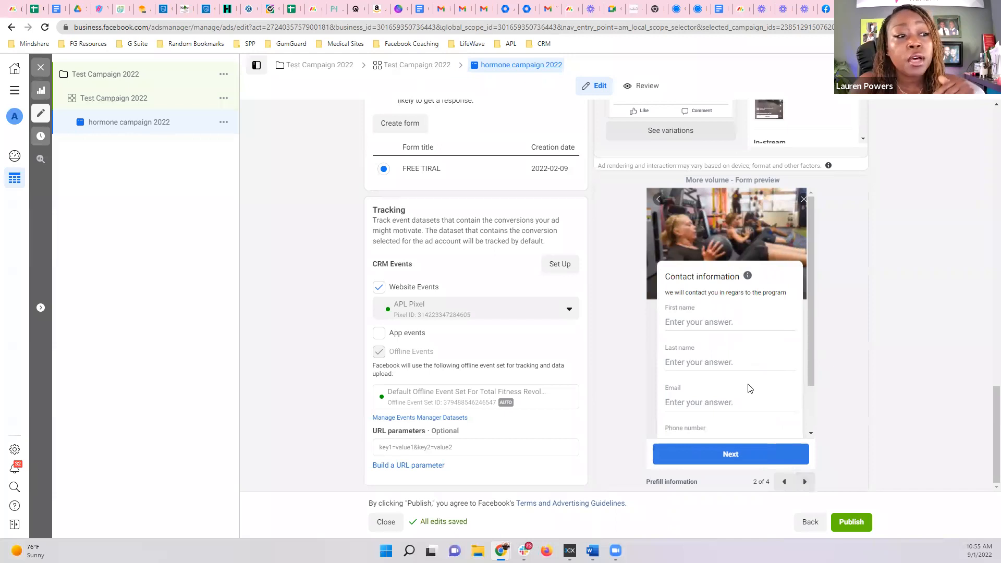
scroll(772, 406, down, 2)
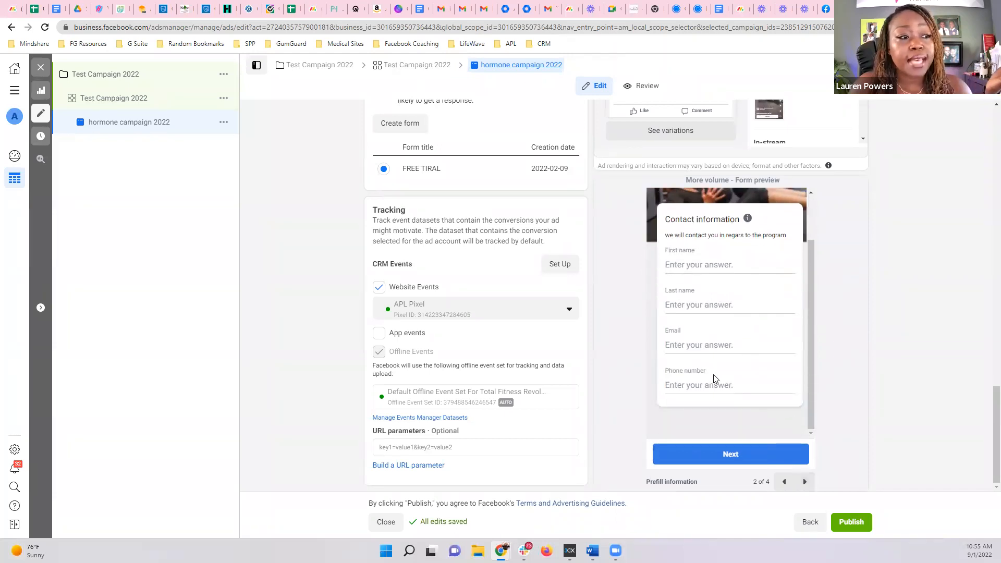
click(805, 481)
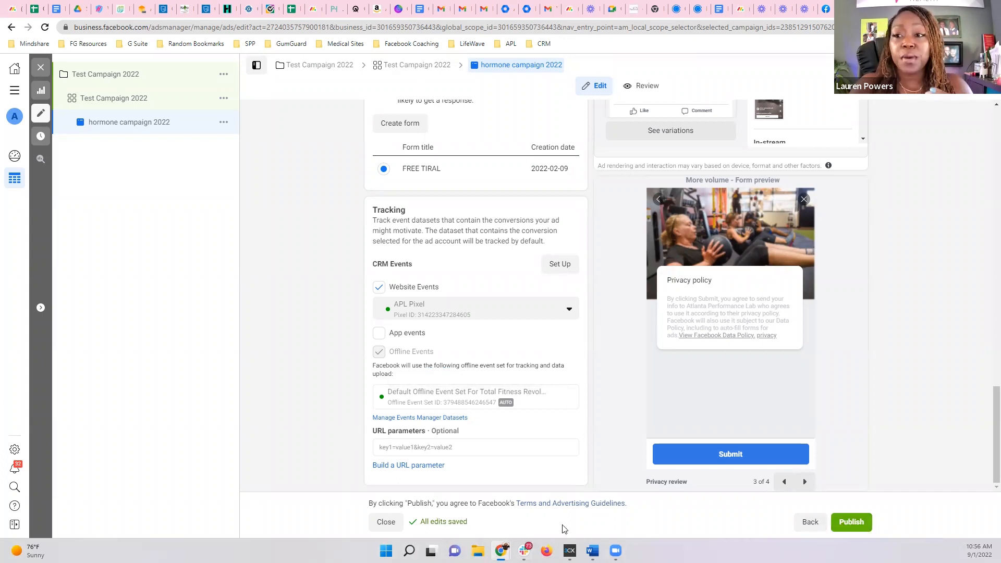
Step: Close the ad editor without publishing the draft items and delete the hormone campaign 2022 ad
click(386, 523)
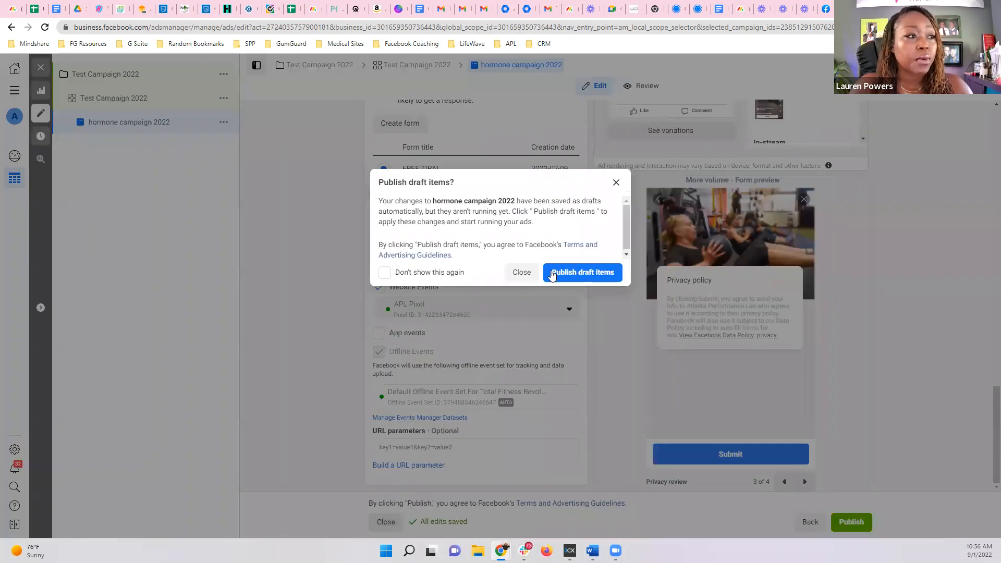
click(529, 272)
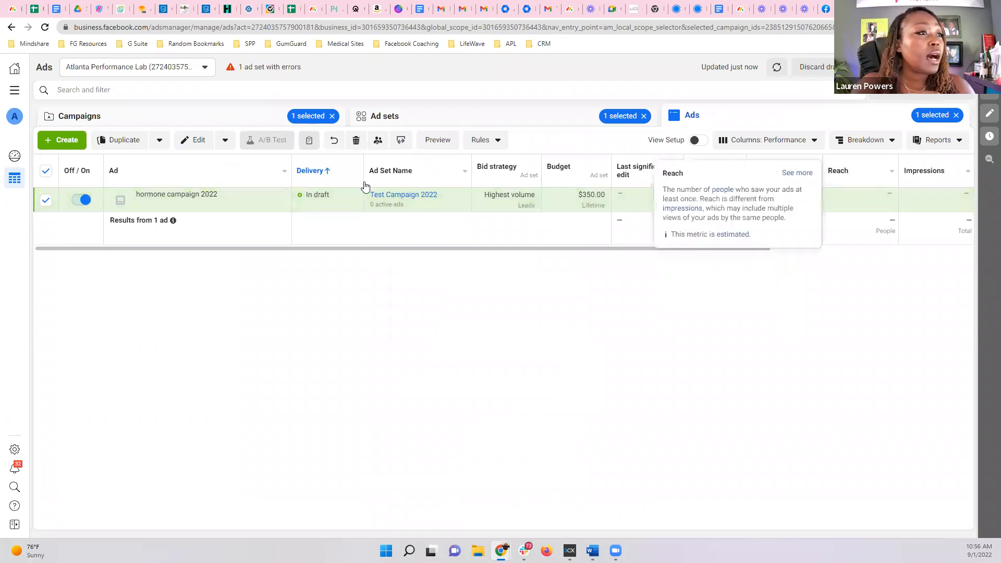
click(356, 139)
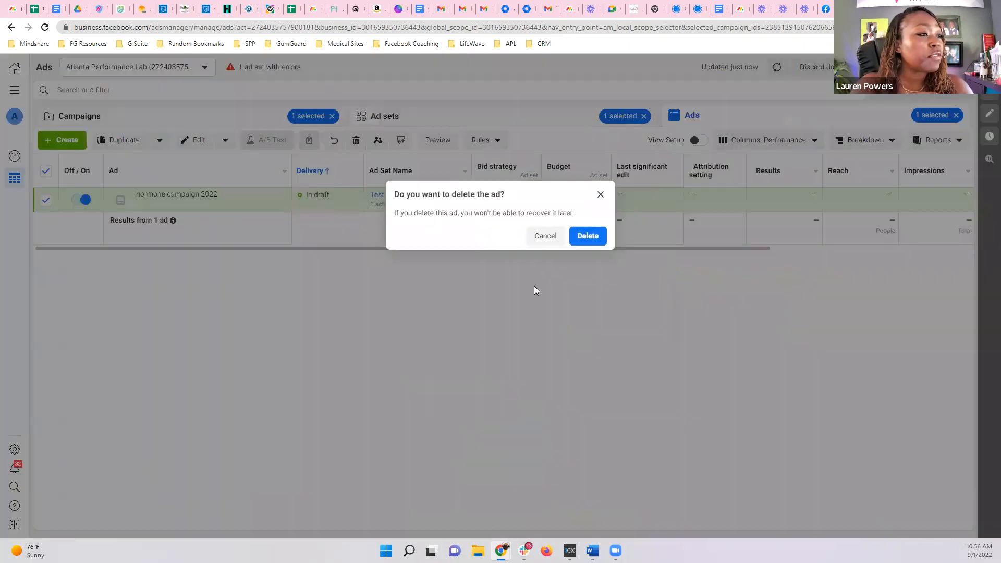
click(586, 235)
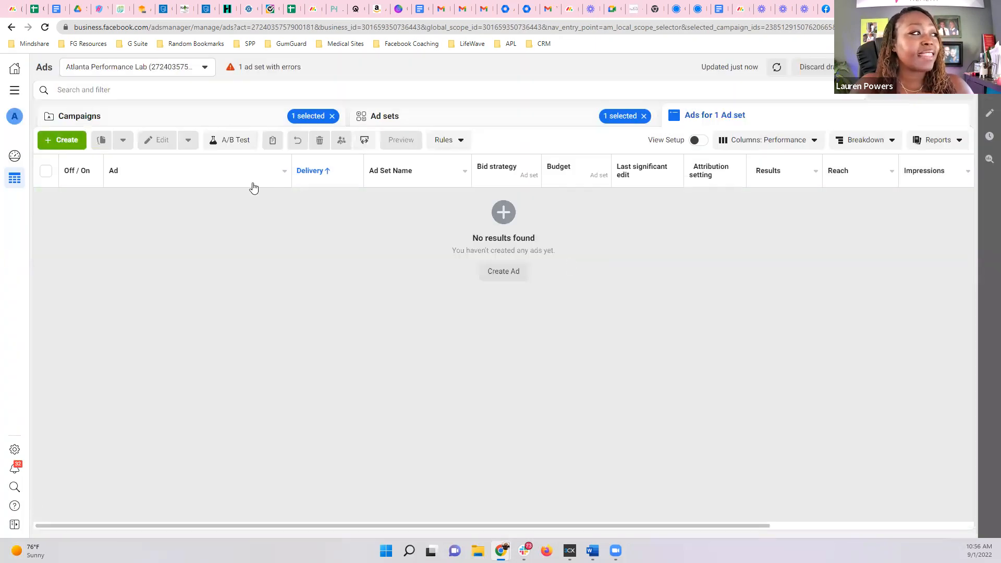
Step: In the campaigns list, select only Mens Campaign August 2022 and July 2022, and show the ads of these two campaigns
click(214, 119)
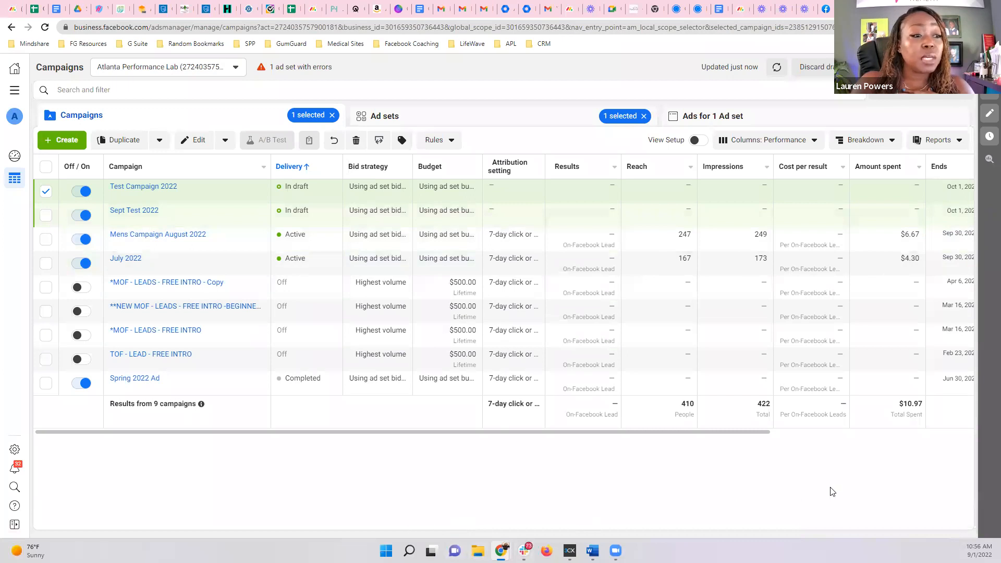
drag(732, 431, 761, 435)
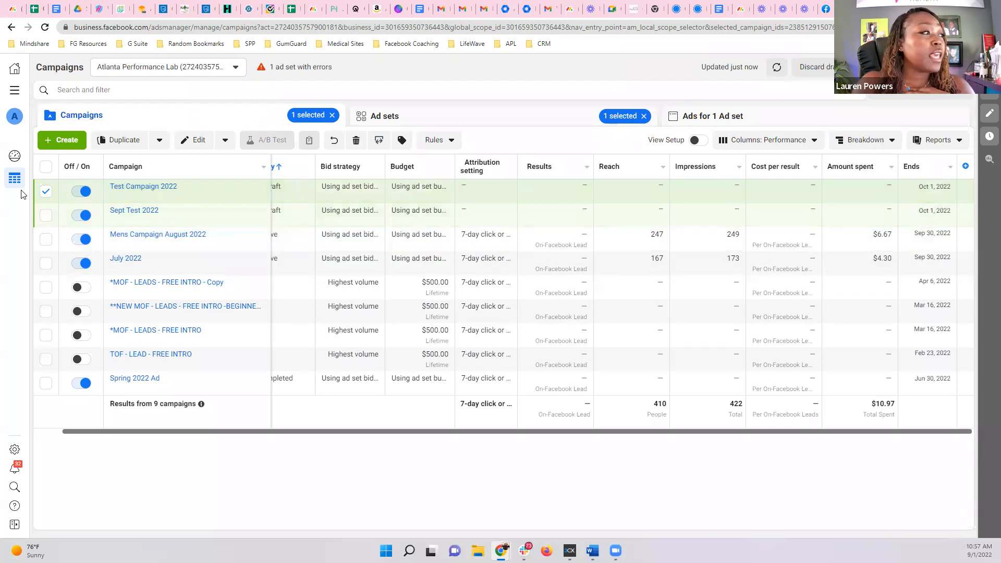
click(46, 191)
click(46, 239)
click(46, 263)
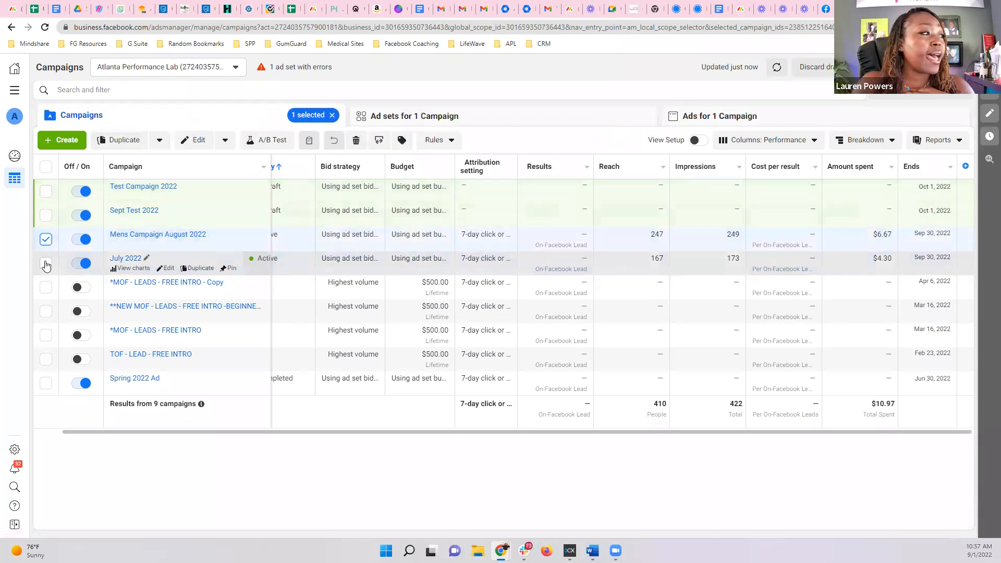
click(745, 117)
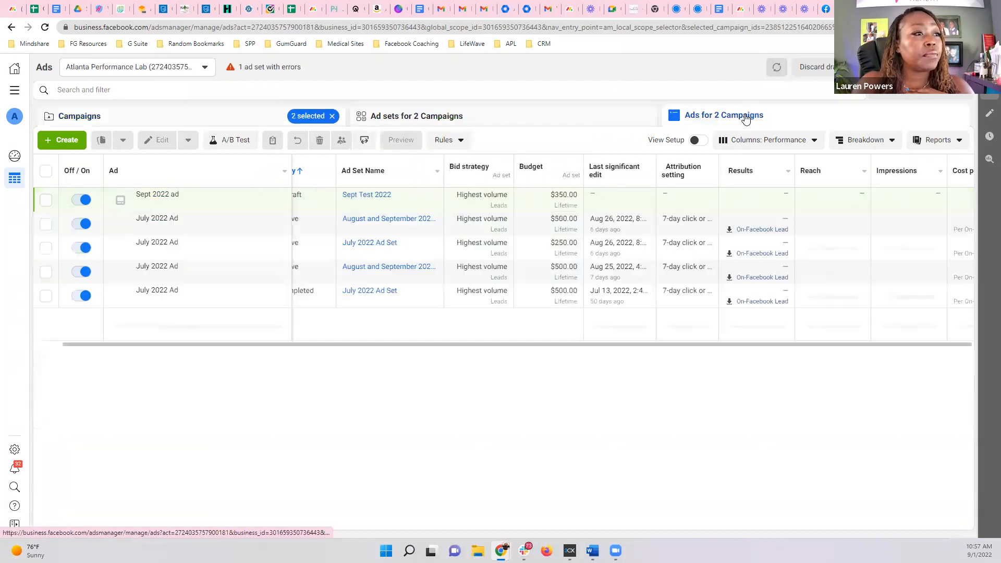
Step: Break down the ads' results by the dynamic creative element Image, video and slideshow
click(865, 141)
mouse_move(881, 229)
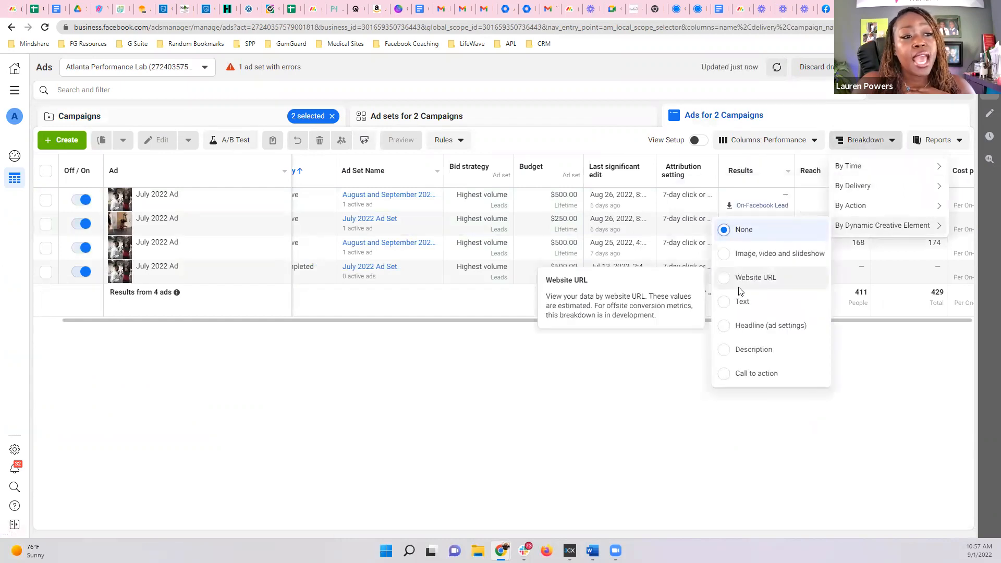
click(724, 254)
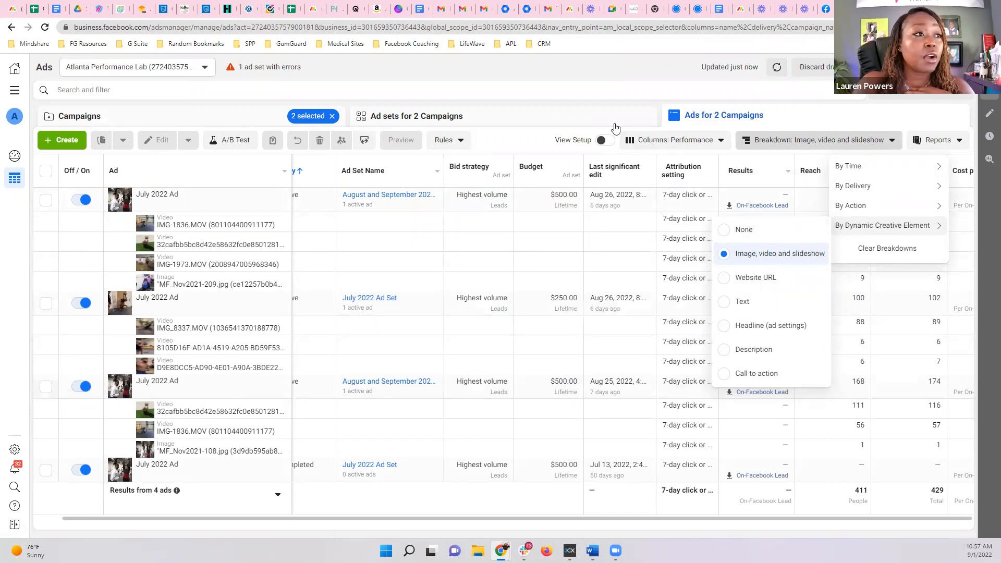
click(603, 83)
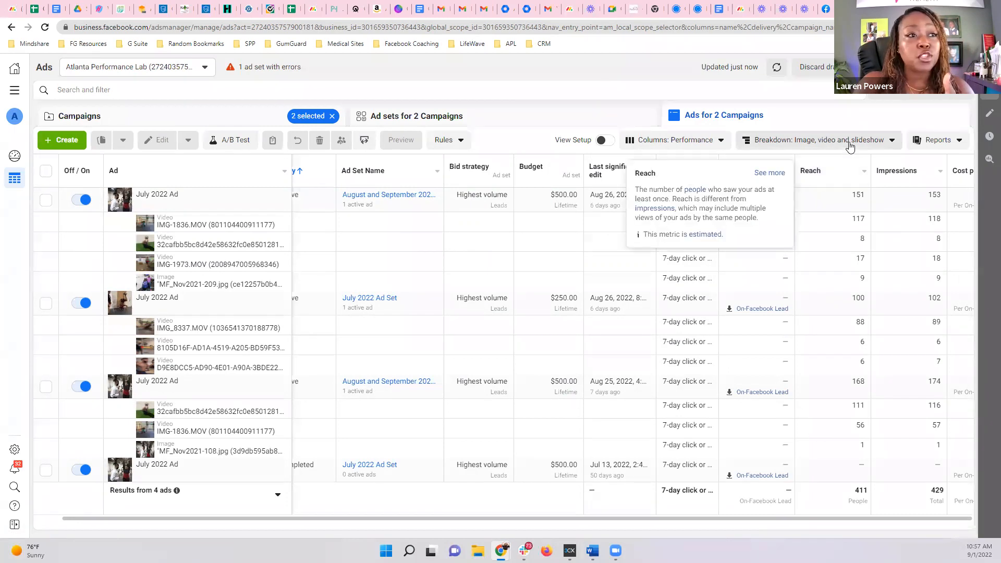
Step: Switch the breakdown to the dynamic creative element Headline (ad settings) and examine each headline's performance columns
click(876, 150)
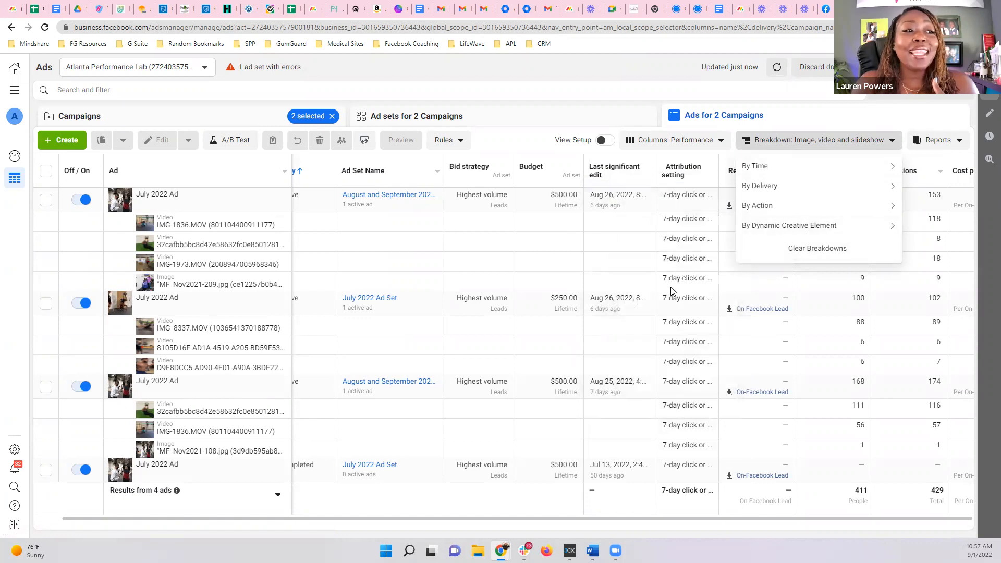
mouse_move(772, 232)
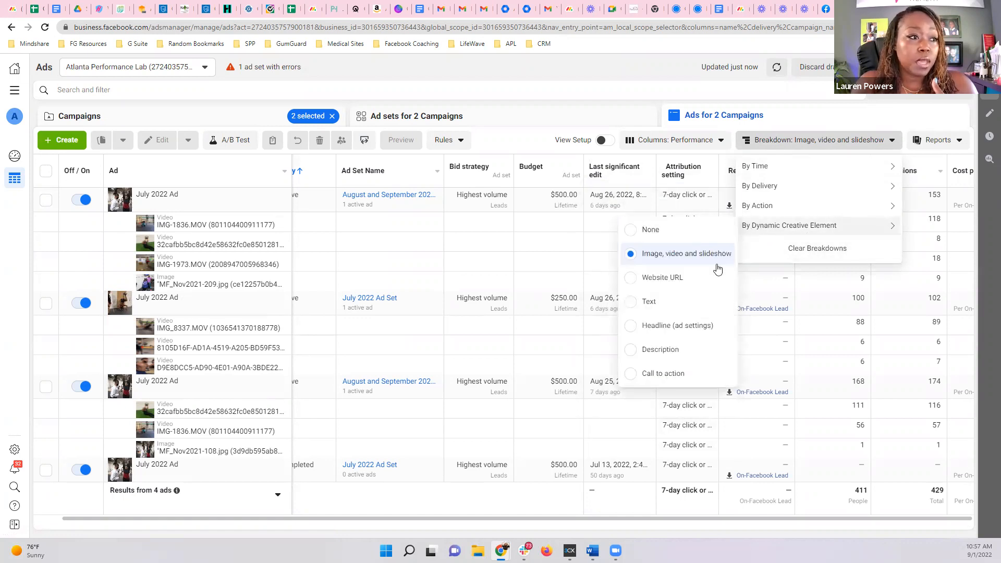
click(663, 326)
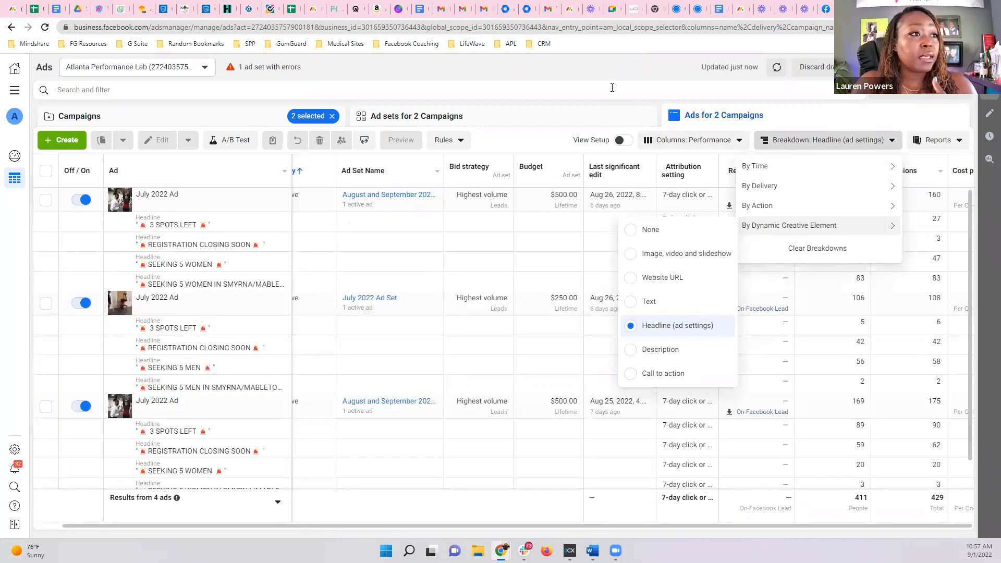
click(808, 124)
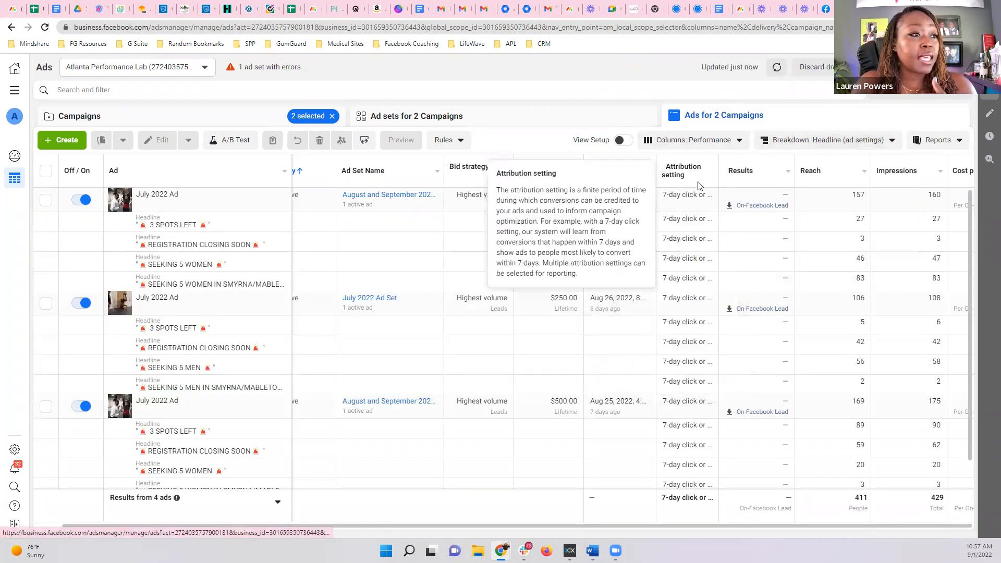
drag(546, 523, 402, 526)
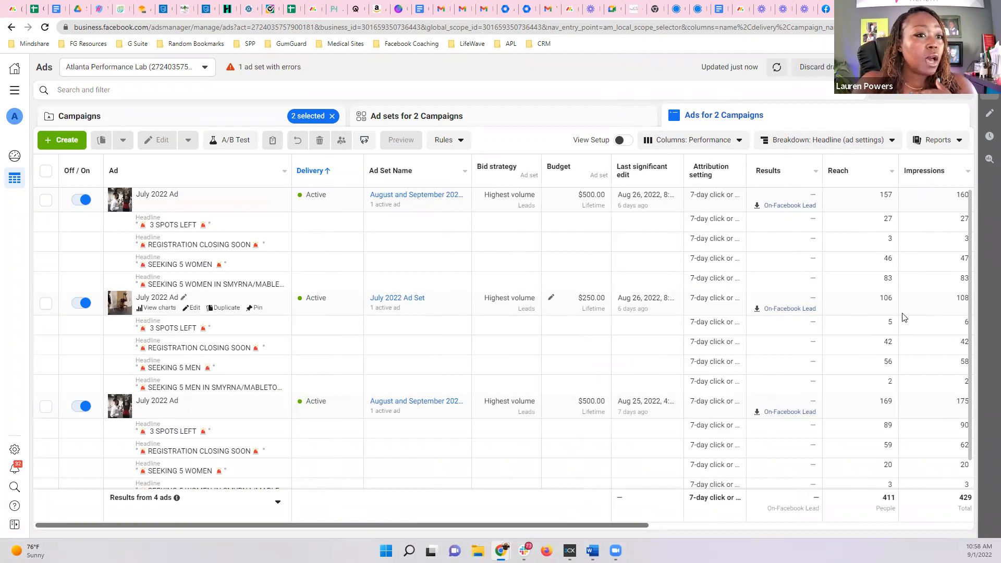
drag(570, 526, 702, 526)
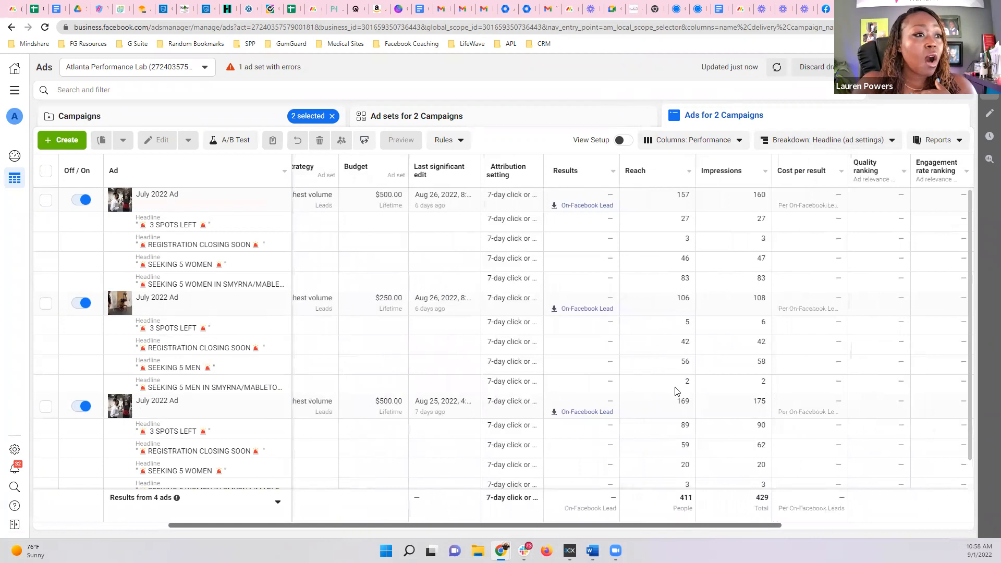